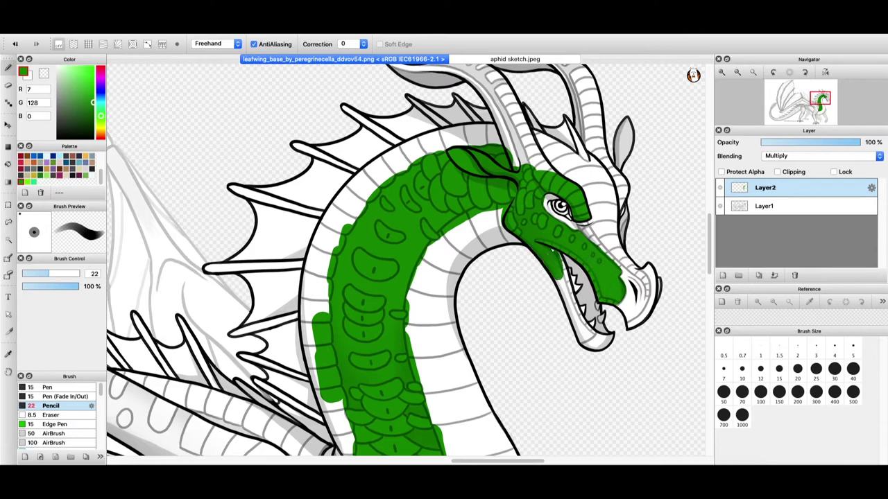
# Paint the remaining parts of the dragon's head green with the Pencil, checking the colours against the aphid sketch
pyautogui.moveTo(586, 232)
pyautogui.mouseDown()
pyautogui.moveTo(630, 273)
pyautogui.moveTo(602, 194)
pyautogui.mouseUp()
pyautogui.moveTo(563, 168)
pyautogui.mouseDown()
pyautogui.moveTo(610, 200)
pyautogui.moveTo(609, 187)
pyautogui.mouseUp()
pyautogui.click(515, 59)
pyautogui.click(421, 59)
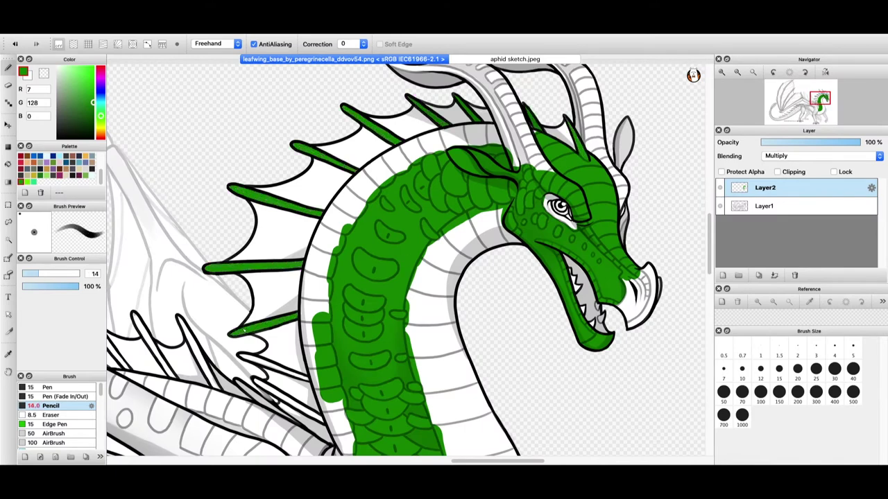
# Paint the small spines at the back of the lower neck green with a size 14 Pencil
pyautogui.click(34, 274)
pyautogui.moveTo(270, 406); pyautogui.dragTo(286, 417)
pyautogui.moveTo(458, 461); pyautogui.dragTo(406, 461)
pyautogui.moveTo(397, 315)
pyautogui.mouseDown()
pyautogui.moveTo(438, 367)
pyautogui.moveTo(451, 318)
pyautogui.mouseUp()
pyautogui.moveTo(454, 461); pyautogui.dragTo(409, 461)
# Enlarge the Pencil and fill the near wing's upper arm and its scaled shoulder with green
pyautogui.click(64, 273)
pyautogui.moveTo(391, 335)
pyautogui.mouseDown()
pyautogui.moveTo(462, 278)
pyautogui.moveTo(312, 361)
pyautogui.moveTo(311, 397)
pyautogui.moveTo(414, 355)
pyautogui.moveTo(520, 267)
pyautogui.moveTo(417, 335)
pyautogui.moveTo(488, 261)
pyautogui.moveTo(519, 243)
pyautogui.moveTo(500, 227)
pyautogui.moveTo(485, 150)
pyautogui.mouseUp()
pyautogui.moveTo(530, 255); pyautogui.dragTo(618, 330)
pyautogui.moveTo(556, 260); pyautogui.dragTo(597, 290)
pyautogui.moveTo(428, 461); pyautogui.dragTo(461, 461)
pyautogui.moveTo(308, 278)
pyautogui.mouseDown()
pyautogui.moveTo(376, 346)
pyautogui.moveTo(554, 441)
pyautogui.mouseUp()
pyautogui.moveTo(443, 461); pyautogui.dragTo(473, 461)
pyautogui.moveTo(709, 242); pyautogui.dragTo(709, 265)
pyautogui.moveTo(182, 154)
pyautogui.mouseDown()
pyautogui.moveTo(227, 192)
pyautogui.moveTo(514, 319)
pyautogui.moveTo(500, 361)
pyautogui.moveTo(416, 298)
pyautogui.moveTo(545, 352)
pyautogui.moveTo(553, 293)
pyautogui.mouseUp()
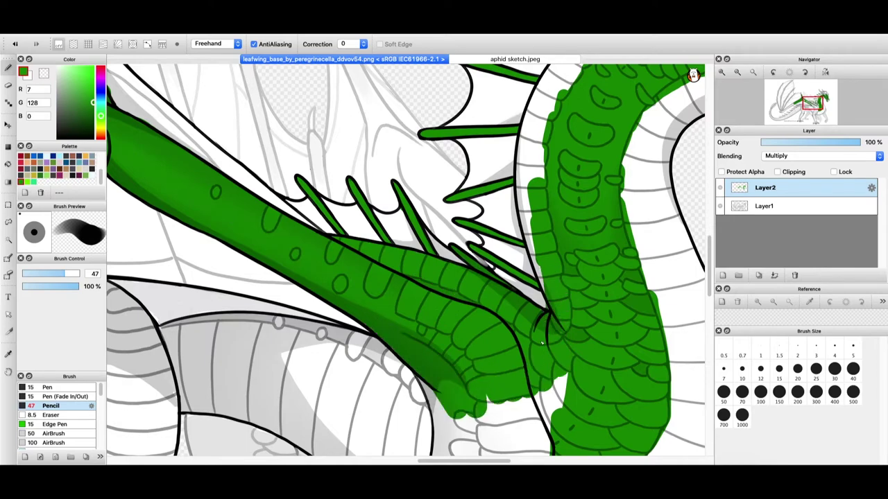
# Fill the dragon's front shoulder and near foreleg with green, undoing one misplaced stroke
pyautogui.moveTo(709, 266); pyautogui.dragTo(709, 294)
pyautogui.moveTo(451, 254); pyautogui.dragTo(530, 311)
pyautogui.press('super+z')
pyautogui.moveTo(444, 281)
pyautogui.mouseDown()
pyautogui.moveTo(460, 412)
pyautogui.moveTo(478, 346)
pyautogui.moveTo(457, 378)
pyautogui.mouseUp()
pyautogui.moveTo(709, 294); pyautogui.dragTo(708, 317)
pyautogui.moveTo(397, 281); pyautogui.dragTo(473, 328)
pyautogui.scroll(-3, 472, 329)
pyautogui.moveTo(416, 250)
pyautogui.mouseDown()
pyautogui.moveTo(499, 347)
pyautogui.moveTo(451, 389)
pyautogui.moveTo(498, 362)
pyautogui.moveTo(519, 393)
pyautogui.moveTo(549, 399)
pyautogui.mouseUp()
# Keep the brush opacity at 100 % and paint the near front foot green, reducing the Pencil to size 15 for the toes
pyautogui.click(61, 286)
pyautogui.moveTo(61, 286); pyautogui.dragTo(79, 286)
pyautogui.click(53, 274)
pyautogui.moveTo(444, 391)
pyautogui.mouseDown()
pyautogui.moveTo(430, 401)
pyautogui.moveTo(421, 395)
pyautogui.mouseUp()
pyautogui.click(41, 274)
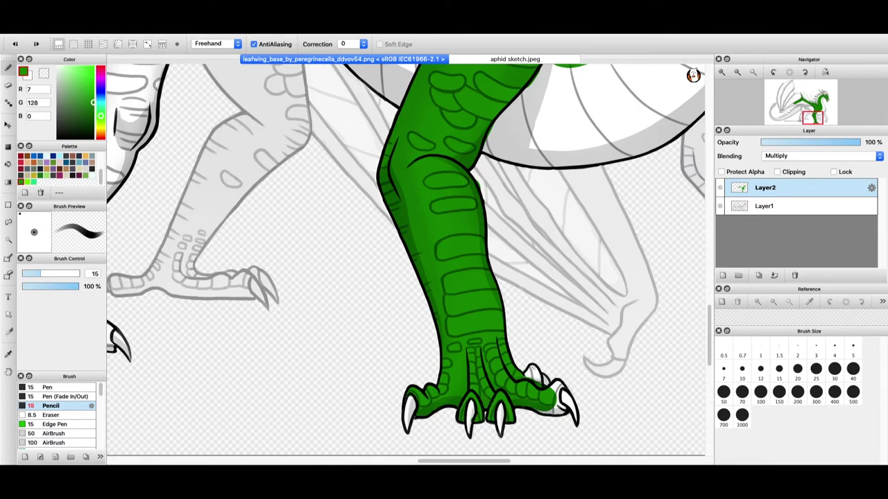
# Fill the near hind foot and lower leg with green, enlarging the Pencil to size 39 for the leg
pyautogui.hscroll(-8, 544, 410)
pyautogui.scroll(3, 389, 416)
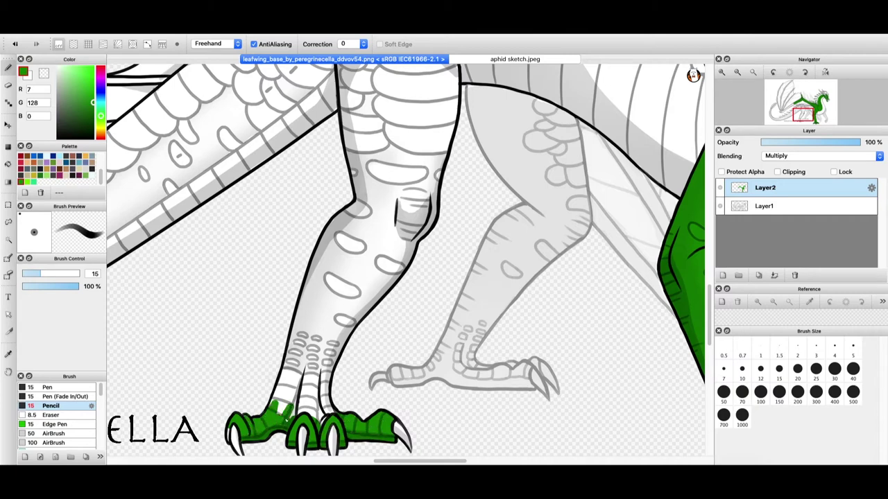
pyautogui.click(60, 273)
pyautogui.moveTo(276, 408)
pyautogui.mouseDown()
pyautogui.moveTo(331, 257)
pyautogui.moveTo(430, 202)
pyautogui.moveTo(388, 291)
pyautogui.moveTo(326, 368)
pyautogui.moveTo(360, 215)
pyautogui.mouseUp()
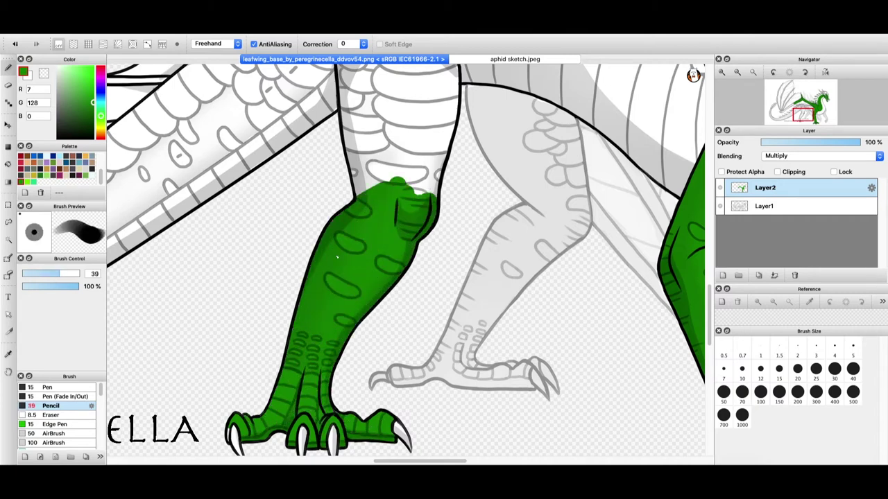
# Fill the near hind thigh and the base of the tail with green
pyautogui.scroll(5, 362, 384)
pyautogui.moveTo(362, 384)
pyautogui.mouseDown()
pyautogui.moveTo(353, 335)
pyautogui.moveTo(411, 369)
pyautogui.moveTo(437, 358)
pyautogui.moveTo(388, 291)
pyautogui.moveTo(441, 338)
pyautogui.moveTo(449, 277)
pyautogui.moveTo(422, 182)
pyautogui.moveTo(384, 152)
pyautogui.moveTo(331, 166)
pyautogui.moveTo(428, 267)
pyautogui.mouseUp()
pyautogui.hscroll(-5, 429, 267)
pyautogui.moveTo(548, 202)
pyautogui.mouseDown()
pyautogui.moveTo(528, 201)
pyautogui.moveTo(403, 294)
pyautogui.moveTo(305, 381)
pyautogui.moveTo(420, 293)
pyautogui.moveTo(368, 419)
pyautogui.mouseUp()
# Paint the tail's scaled upper side green and set the Pencil to size 15 for the tail spines
pyautogui.hscroll(-5, 368, 419)
pyautogui.moveTo(320, 315)
pyautogui.mouseDown()
pyautogui.moveTo(164, 409)
pyautogui.moveTo(520, 222)
pyautogui.moveTo(618, 139)
pyautogui.mouseUp()
pyautogui.click(40, 273)
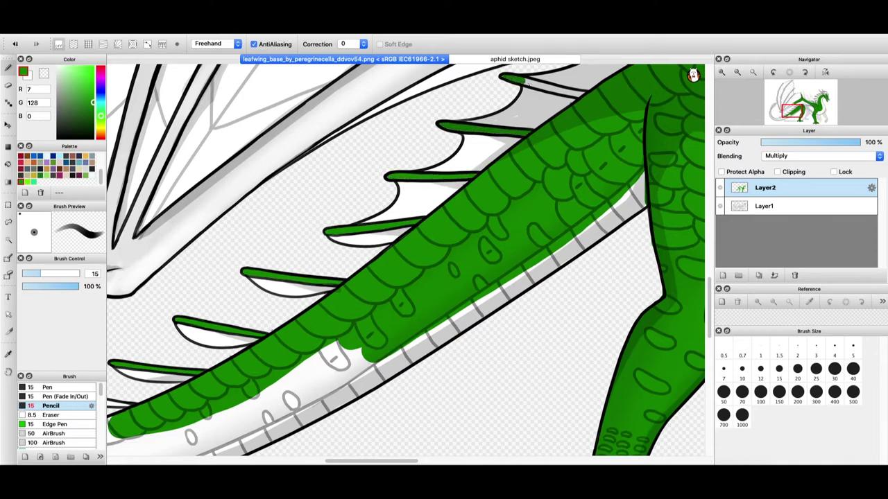
# Fill the scales along the tail's curve with green, using a Pencil of size 35
pyautogui.hscroll(-10, 527, 81)
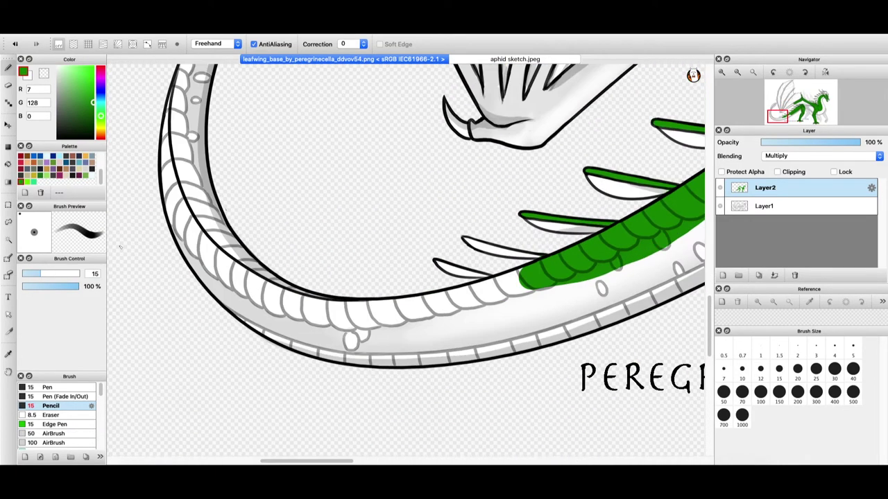
pyautogui.click(68, 274)
pyautogui.moveTo(421, 321); pyautogui.dragTo(525, 283)
pyautogui.press('super+z')
pyautogui.moveTo(392, 318)
pyautogui.mouseDown()
pyautogui.moveTo(495, 293)
pyautogui.moveTo(394, 315)
pyautogui.mouseUp()
pyautogui.moveTo(274, 309)
pyautogui.mouseDown()
pyautogui.moveTo(191, 240)
pyautogui.moveTo(175, 194)
pyautogui.moveTo(179, 117)
pyautogui.mouseUp()
pyautogui.click(58, 274)
pyautogui.moveTo(169, 174)
pyautogui.mouseDown()
pyautogui.moveTo(219, 285)
pyautogui.moveTo(202, 158)
pyautogui.moveTo(175, 107)
pyautogui.mouseUp()
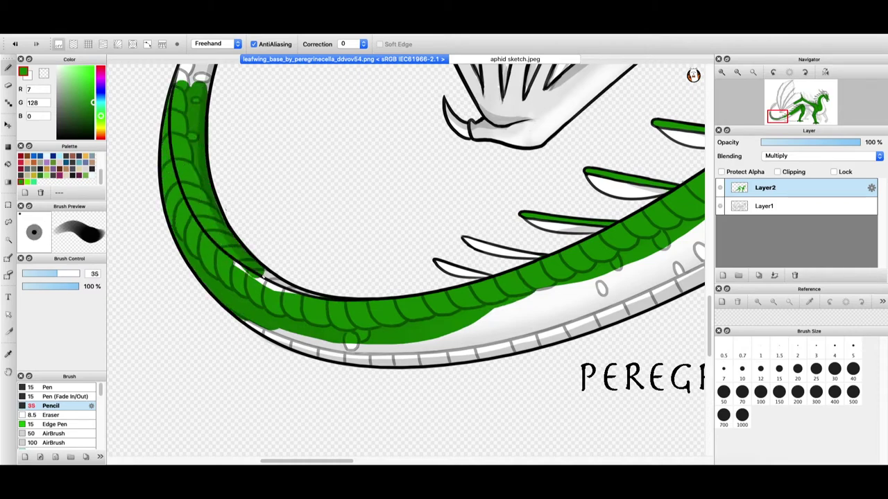
# Paint the thin tail end leading into the leaf tip green, narrowing the Pencil to size 12.8
pyautogui.moveTo(707, 311); pyautogui.dragTo(708, 258)
pyautogui.moveTo(237, 322); pyautogui.dragTo(204, 419)
pyautogui.press('super+z')
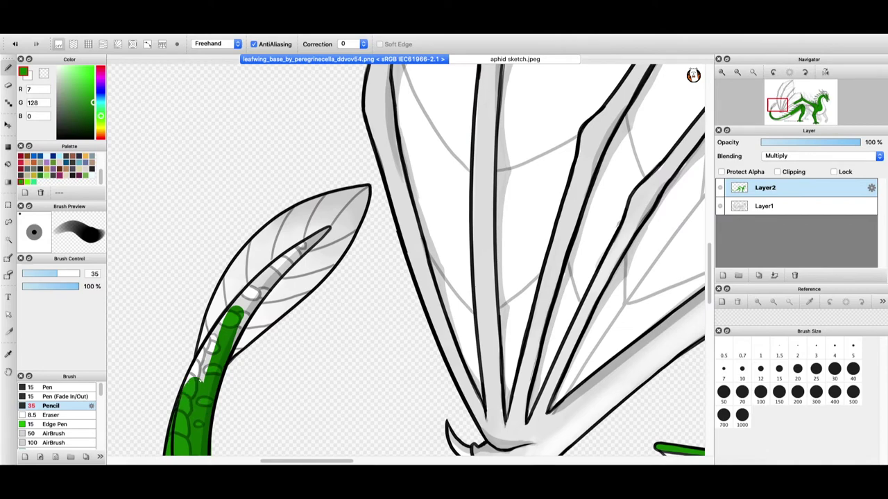
pyautogui.click(240, 301)
pyautogui.press('super+z')
pyautogui.moveTo(277, 269); pyautogui.dragTo(243, 310)
pyautogui.click(38, 274)
pyautogui.moveTo(269, 268); pyautogui.dragTo(238, 297)
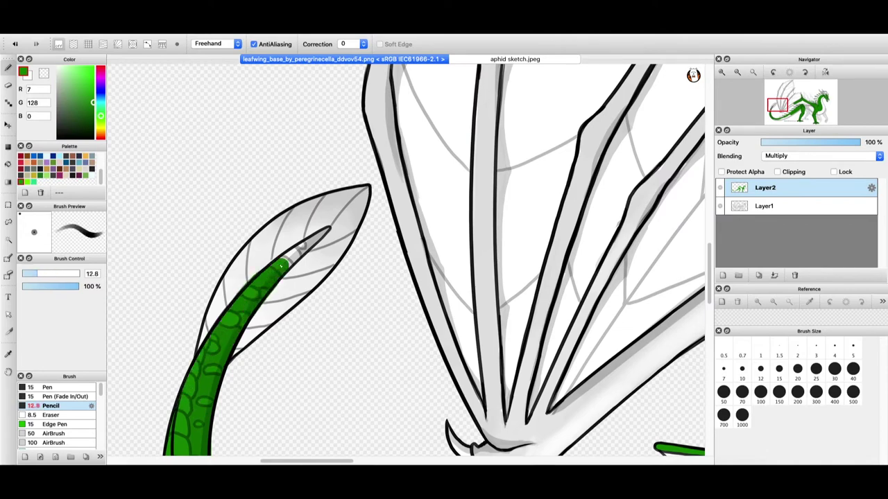
# Enlarge the Pencil and paint the lower part of the second wing finger green
pyautogui.hscroll(6, 295, 257)
pyautogui.press(']')
pyautogui.press(']')
pyautogui.press(']')
pyautogui.moveTo(293, 305)
pyautogui.mouseDown()
pyautogui.moveTo(303, 340)
pyautogui.moveTo(290, 220)
pyautogui.mouseUp()
pyautogui.moveTo(708, 279); pyautogui.dragTo(708, 251)
pyautogui.moveTo(265, 381); pyautogui.dragTo(286, 179)
# Extend the green up the second wing finger to its clawed tip
pyautogui.moveTo(709, 263); pyautogui.dragTo(709, 245)
pyautogui.moveTo(291, 274); pyautogui.dragTo(359, 112)
pyautogui.moveTo(709, 229); pyautogui.dragTo(709, 213)
pyautogui.moveTo(355, 215); pyautogui.dragTo(377, 165)
pyautogui.moveTo(709, 211); pyautogui.dragTo(709, 182)
pyautogui.moveTo(378, 364)
pyautogui.mouseDown()
pyautogui.moveTo(485, 243)
pyautogui.moveTo(600, 143)
pyautogui.mouseUp()
# Paint the upper parts of the outermost and third wing fingers green
pyautogui.moveTo(304, 267); pyautogui.dragTo(198, 444)
pyautogui.scroll(-10, 198, 444)
pyautogui.scroll(1, 654, 97)
pyautogui.moveTo(654, 93)
pyautogui.mouseDown()
pyautogui.moveTo(487, 262)
pyautogui.moveTo(385, 428)
pyautogui.mouseUp()
# Paint the outermost wing finger green down to the wrist and start on the base of the third finger
pyautogui.moveTo(207, 148); pyautogui.dragTo(158, 417)
pyautogui.scroll(-5, 158, 416)
pyautogui.moveTo(172, 307); pyautogui.dragTo(206, 433)
pyautogui.scroll(-5, 206, 433)
pyautogui.moveTo(210, 269); pyautogui.dragTo(274, 419)
pyautogui.moveTo(270, 337); pyautogui.dragTo(277, 425)
pyautogui.moveTo(298, 402); pyautogui.dragTo(341, 269)
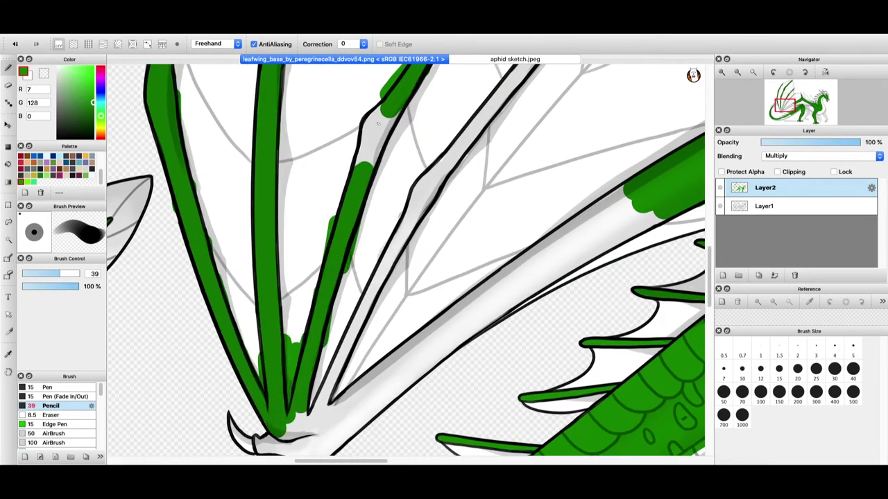
# Fill the third and fourth wing fingers, the wing forearm and the wrist with green
pyautogui.moveTo(401, 97); pyautogui.dragTo(300, 425)
pyautogui.moveTo(459, 144); pyautogui.dragTo(365, 287)
pyautogui.moveTo(517, 73); pyautogui.dragTo(453, 170)
pyautogui.moveTo(629, 188)
pyautogui.mouseDown()
pyautogui.moveTo(341, 401)
pyautogui.moveTo(412, 376)
pyautogui.moveTo(565, 266)
pyautogui.moveTo(507, 284)
pyautogui.mouseUp()
pyautogui.moveTo(277, 444); pyautogui.dragTo(364, 433)
# Reduce the Pencil to size 14 and extend the green along the fourth wing finger to its tip
pyautogui.scroll(-4, 293, 336)
pyautogui.moveTo(39, 276); pyautogui.dragTo(34, 276)
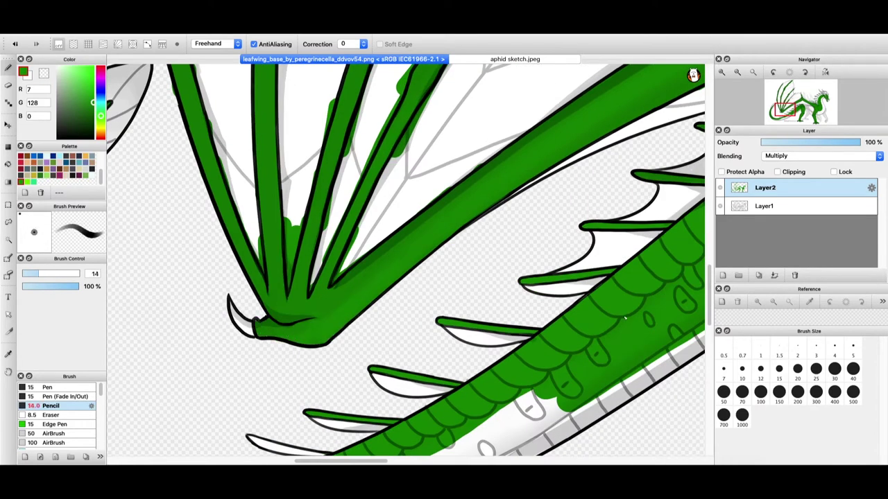
pyautogui.scroll(5, 520, 252)
pyautogui.moveTo(519, 251)
pyautogui.mouseDown()
pyautogui.moveTo(641, 142)
pyautogui.moveTo(674, 97)
pyautogui.mouseUp()
# Switch to the light green (0, 214, 137) and fill the wing membrane below the arm
pyautogui.moveTo(707, 238); pyautogui.dragTo(708, 269)
pyautogui.moveTo(383, 461); pyautogui.dragTo(432, 461)
pyautogui.moveTo(709, 303); pyautogui.dragTo(709, 286)
pyautogui.click(33, 181)
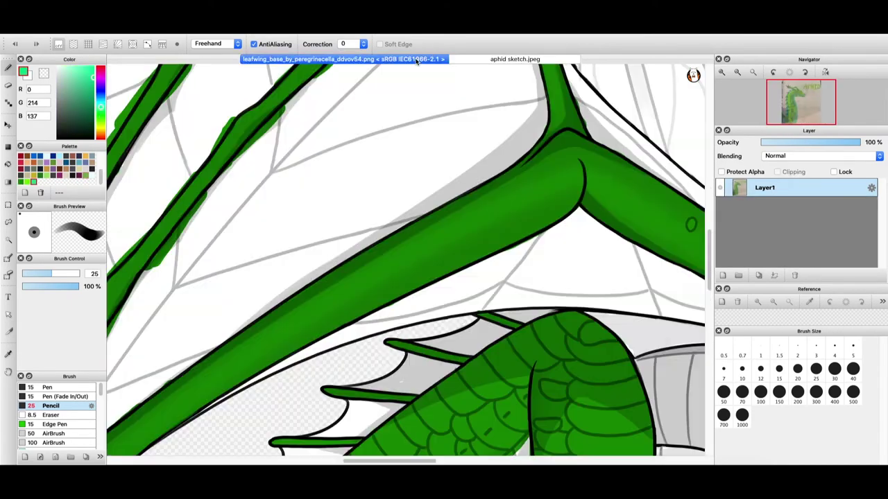
pyautogui.scroll(-2, 406, 260)
pyautogui.moveTo(548, 222)
pyautogui.mouseDown()
pyautogui.moveTo(562, 167)
pyautogui.moveTo(347, 272)
pyautogui.moveTo(450, 250)
pyautogui.moveTo(485, 225)
pyautogui.mouseUp()
pyautogui.hscroll(5, 519, 224)
pyautogui.moveTo(383, 237)
pyautogui.mouseDown()
pyautogui.moveTo(596, 263)
pyautogui.moveTo(430, 156)
pyautogui.moveTo(388, 209)
pyautogui.moveTo(423, 166)
pyautogui.moveTo(485, 201)
pyautogui.mouseUp()
# Fill the narrow corners and lower edge of the membrane below the arm light green with Pencil sizes 11.7 and 3.7
pyautogui.click(36, 274)
pyautogui.moveTo(201, 264); pyautogui.dragTo(206, 271)
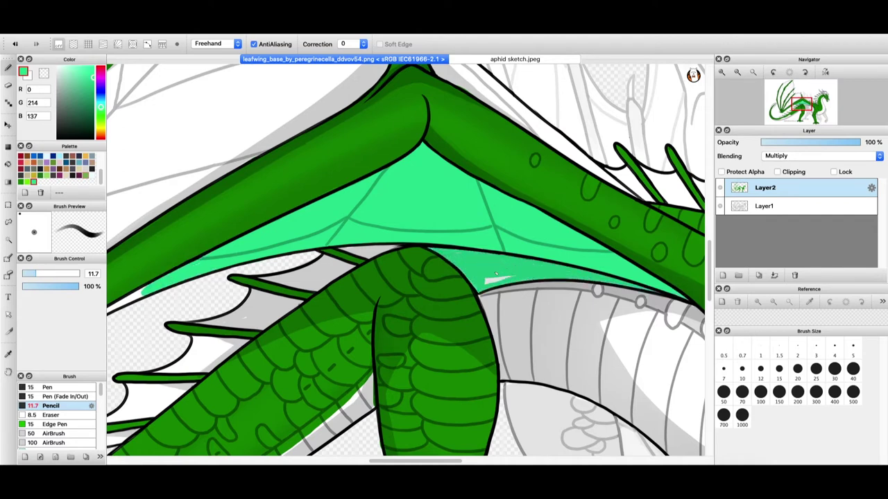
pyautogui.moveTo(529, 273); pyautogui.dragTo(494, 279)
pyautogui.hscroll(-5, 352, 328)
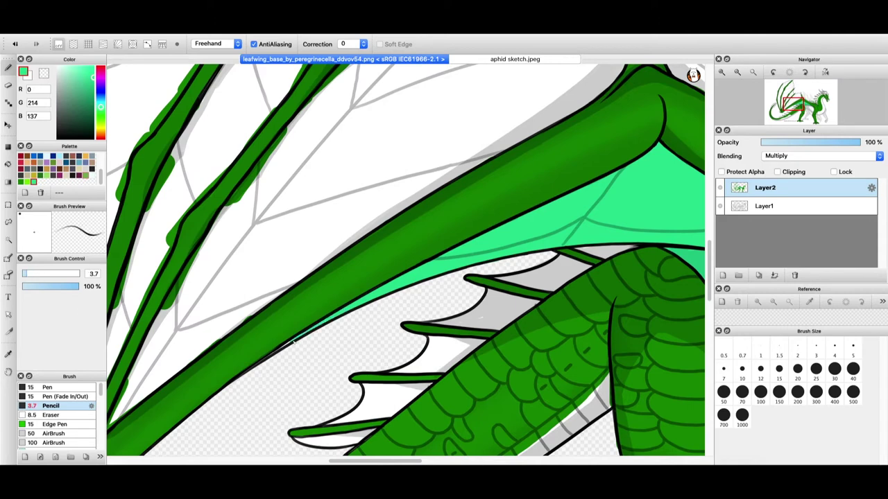
pyautogui.moveTo(295, 344); pyautogui.dragTo(278, 351)
# Fill the membrane panel between the wing arm and the fourth finger light green with a size 40 Pencil
pyautogui.click(61, 274)
pyautogui.moveTo(271, 233)
pyautogui.mouseDown()
pyautogui.moveTo(290, 134)
pyautogui.moveTo(151, 353)
pyautogui.moveTo(215, 326)
pyautogui.mouseUp()
pyautogui.press('super+z')
pyautogui.moveTo(579, 94); pyautogui.dragTo(208, 323)
pyautogui.moveTo(273, 299)
pyautogui.mouseDown()
pyautogui.moveTo(320, 227)
pyautogui.moveTo(602, 77)
pyautogui.moveTo(608, 301)
pyautogui.mouseUp()
pyautogui.moveTo(459, 195)
pyautogui.mouseDown()
pyautogui.moveTo(495, 176)
pyautogui.moveTo(619, 214)
pyautogui.moveTo(624, 305)
pyautogui.moveTo(333, 409)
pyautogui.moveTo(388, 326)
pyautogui.moveTo(457, 316)
pyautogui.moveTo(590, 222)
pyautogui.moveTo(360, 277)
pyautogui.moveTo(430, 229)
pyautogui.moveTo(558, 275)
pyautogui.moveTo(582, 212)
pyautogui.mouseUp()
# Fill the membrane panel between the third and fourth wing fingers with light green
pyautogui.moveTo(309, 186); pyautogui.dragTo(270, 248)
pyautogui.moveTo(254, 278); pyautogui.dragTo(285, 281)
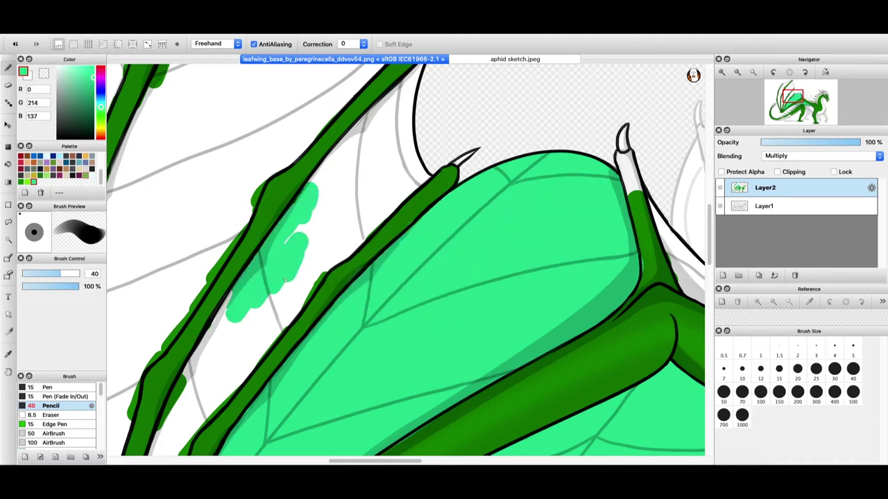
pyautogui.moveTo(288, 246)
pyautogui.mouseDown()
pyautogui.moveTo(378, 165)
pyautogui.moveTo(413, 194)
pyautogui.moveTo(312, 274)
pyautogui.moveTo(277, 323)
pyautogui.moveTo(190, 361)
pyautogui.moveTo(236, 374)
pyautogui.moveTo(354, 157)
pyautogui.moveTo(403, 122)
pyautogui.mouseUp()
# Fill the membrane panel between the second and third wing fingers light green up to the wing's edge
pyautogui.moveTo(408, 463); pyautogui.dragTo(378, 462)
pyautogui.moveTo(345, 197); pyautogui.dragTo(461, 140)
pyautogui.moveTo(713, 234); pyautogui.dragTo(713, 205)
pyautogui.moveTo(407, 279)
pyautogui.mouseDown()
pyautogui.moveTo(375, 209)
pyautogui.moveTo(444, 161)
pyautogui.moveTo(547, 146)
pyautogui.mouseUp()
pyautogui.scroll(4, 546, 147)
pyautogui.moveTo(500, 194)
pyautogui.mouseDown()
pyautogui.moveTo(579, 111)
pyautogui.moveTo(611, 190)
pyautogui.moveTo(615, 275)
pyautogui.moveTo(528, 208)
pyautogui.moveTo(562, 138)
pyautogui.mouseUp()
pyautogui.moveTo(520, 106)
pyautogui.mouseDown()
pyautogui.moveTo(358, 285)
pyautogui.moveTo(305, 215)
pyautogui.moveTo(378, 152)
pyautogui.moveTo(513, 102)
pyautogui.mouseUp()
pyautogui.press('e')
pyautogui.press('b')
# Colour the membrane between the outermost and second wing fingers light green down towards the wrist
pyautogui.moveTo(284, 239)
pyautogui.mouseDown()
pyautogui.moveTo(303, 265)
pyautogui.moveTo(434, 152)
pyautogui.moveTo(337, 247)
pyautogui.moveTo(305, 333)
pyautogui.moveTo(253, 388)
pyautogui.moveTo(298, 416)
pyautogui.moveTo(257, 420)
pyautogui.mouseUp()
pyautogui.moveTo(709, 198); pyautogui.dragTo(708, 223)
pyautogui.moveTo(369, 239)
pyautogui.mouseDown()
pyautogui.moveTo(338, 276)
pyautogui.moveTo(308, 357)
pyautogui.moveTo(386, 251)
pyautogui.moveTo(505, 278)
pyautogui.moveTo(444, 361)
pyautogui.moveTo(471, 197)
pyautogui.moveTo(590, 180)
pyautogui.moveTo(530, 195)
pyautogui.mouseUp()
pyautogui.moveTo(709, 227); pyautogui.dragTo(708, 253)
pyautogui.moveTo(202, 188)
pyautogui.mouseDown()
pyautogui.moveTo(177, 302)
pyautogui.moveTo(233, 267)
pyautogui.moveTo(237, 328)
pyautogui.moveTo(239, 208)
pyautogui.moveTo(211, 226)
pyautogui.mouseUp()
pyautogui.moveTo(708, 239); pyautogui.dragTo(708, 252)
pyautogui.moveTo(173, 232)
pyautogui.mouseDown()
pyautogui.moveTo(219, 260)
pyautogui.moveTo(213, 274)
pyautogui.moveTo(291, 170)
pyautogui.moveTo(319, 361)
pyautogui.moveTo(284, 416)
pyautogui.moveTo(278, 409)
pyautogui.mouseUp()
# Fill the white areas left in the wing membrane panels with light green
pyautogui.scroll(-3, 274, 284)
pyautogui.moveTo(274, 284)
pyautogui.mouseDown()
pyautogui.moveTo(222, 319)
pyautogui.moveTo(270, 291)
pyautogui.moveTo(298, 291)
pyautogui.moveTo(362, 208)
pyautogui.moveTo(348, 274)
pyautogui.moveTo(381, 191)
pyautogui.mouseUp()
pyautogui.moveTo(316, 136); pyautogui.dragTo(292, 121)
pyautogui.moveTo(709, 252); pyautogui.dragTo(708, 200)
pyautogui.moveTo(329, 291)
pyautogui.mouseDown()
pyautogui.moveTo(293, 425)
pyautogui.moveTo(361, 358)
pyautogui.moveTo(402, 350)
pyautogui.moveTo(347, 312)
pyautogui.moveTo(392, 290)
pyautogui.moveTo(378, 350)
pyautogui.mouseUp()
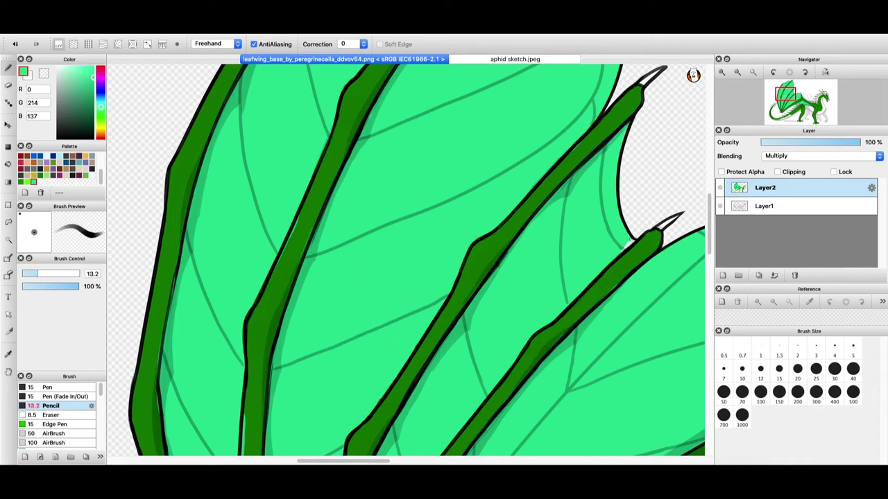
# Switch to the dark green (7, 128, 0) and touch up the edges of the wing fingers
pyautogui.scroll(5, 627, 244)
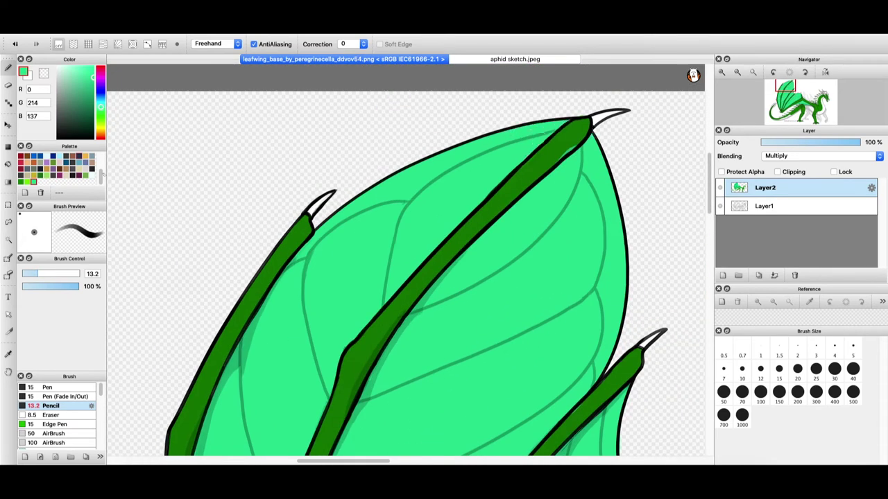
pyautogui.scroll(-3, 282, 257)
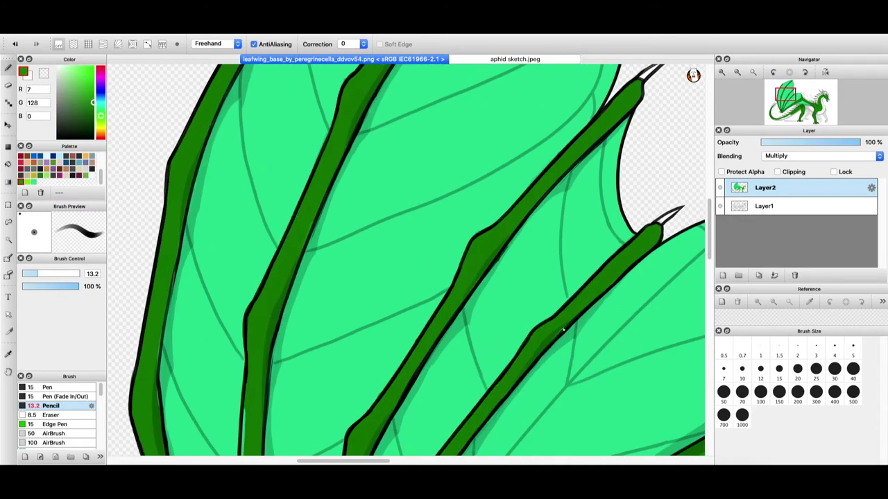
pyautogui.moveTo(563, 329); pyautogui.dragTo(411, 137)
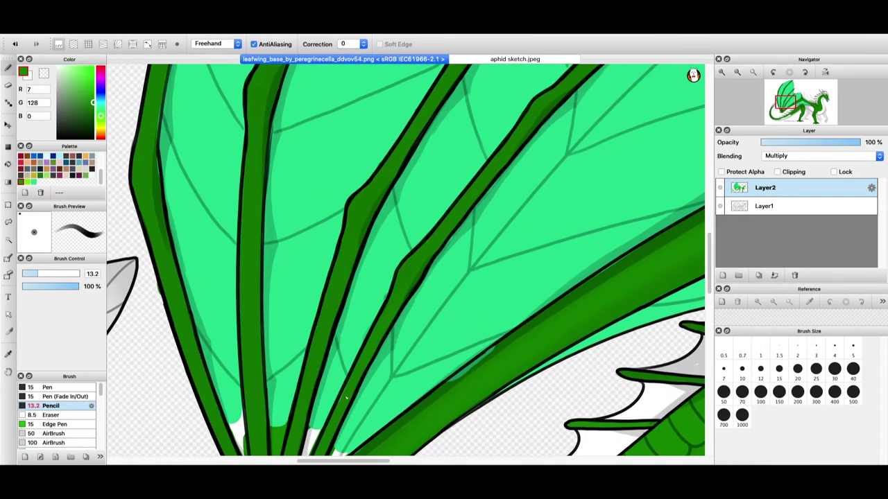
# Fill the gaps at the wing's base and begin the spine membranes at the tail base, alternating dark and light green
pyautogui.scroll(-2, 330, 278)
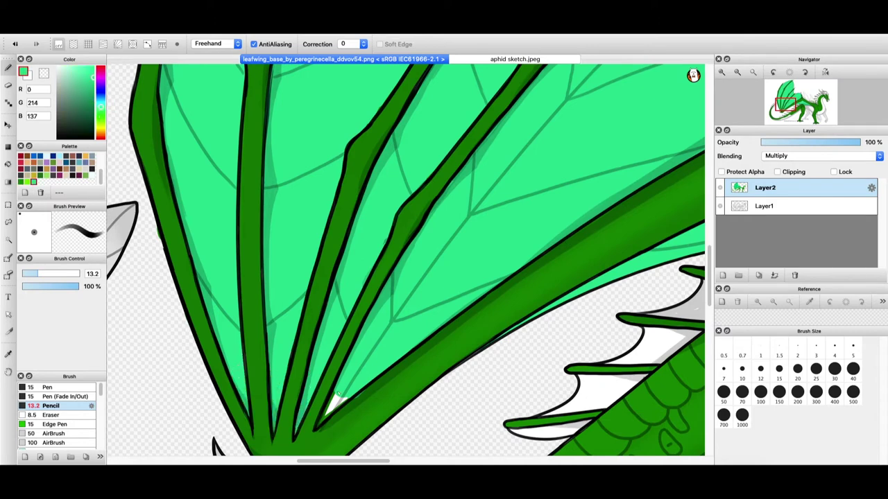
pyautogui.click(21, 182)
pyautogui.scroll(-1, 406, 261)
pyautogui.moveTo(368, 461); pyautogui.dragTo(404, 461)
pyautogui.click(33, 182)
pyautogui.click(316, 409)
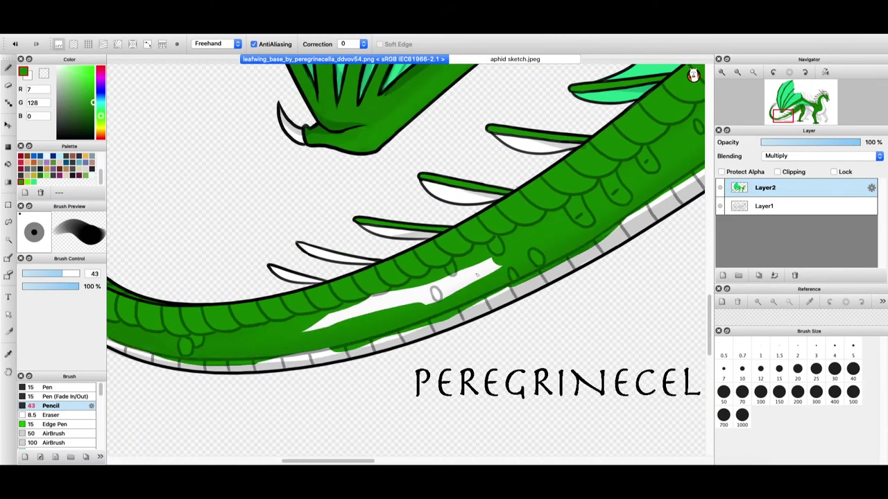
# Fill the tail's white gap with dark green and its spine membranes with light green at Pencil size 11.3
pyautogui.moveTo(477, 275); pyautogui.dragTo(313, 327)
pyautogui.click(34, 183)
pyautogui.click(38, 273)
pyautogui.moveTo(274, 270); pyautogui.dragTo(292, 280)
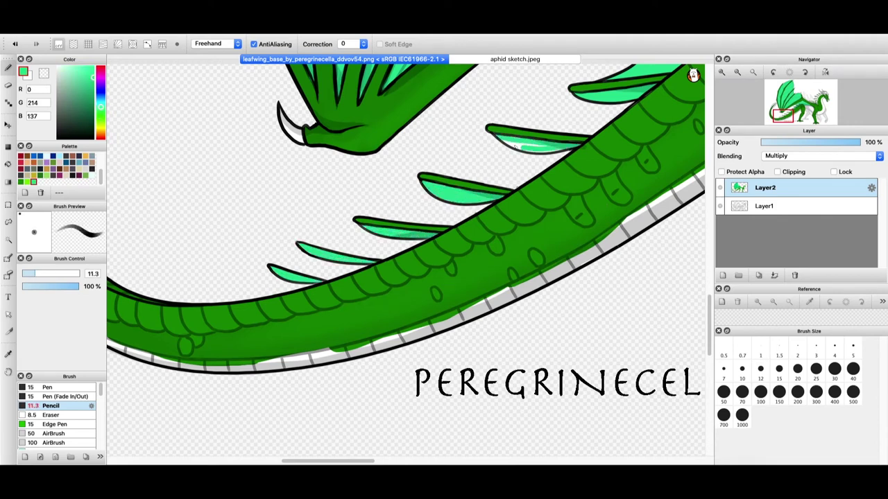
# Paint the tail's underside plates light green (0, 214, 137) from the tail curve up to the hind leg at Pencil sizes 14.8 and 21
pyautogui.moveTo(356, 462); pyautogui.dragTo(329, 462)
pyautogui.click(29, 273)
pyautogui.moveTo(274, 322)
pyautogui.mouseDown()
pyautogui.moveTo(324, 349)
pyautogui.moveTo(531, 353)
pyautogui.moveTo(400, 362)
pyautogui.moveTo(500, 359)
pyautogui.mouseUp()
pyautogui.press('super+z')
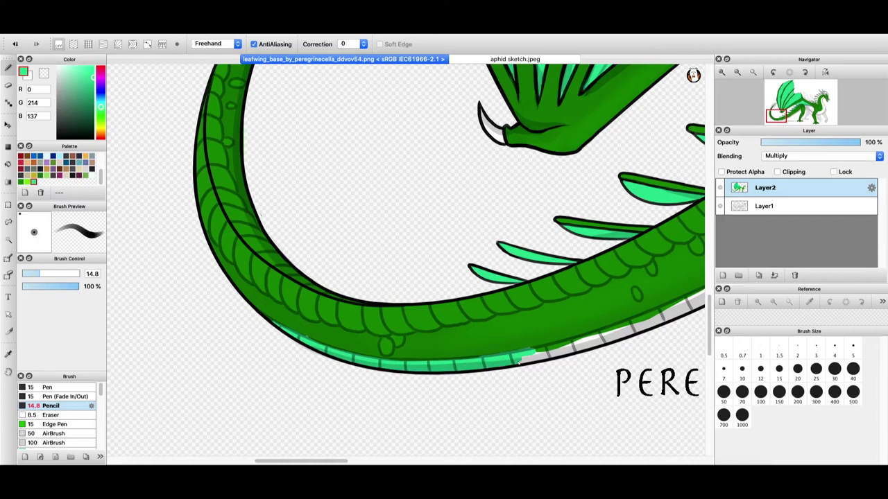
pyautogui.hscroll(8, 517, 361)
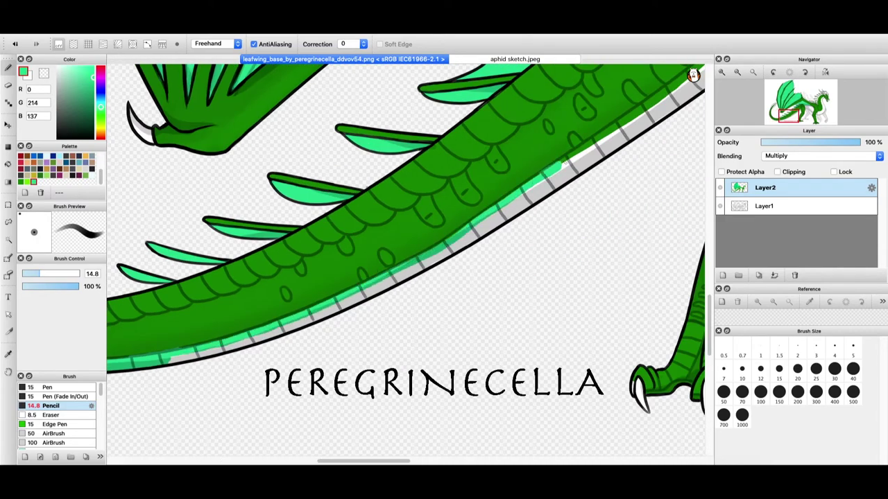
pyautogui.moveTo(564, 163); pyautogui.dragTo(674, 84)
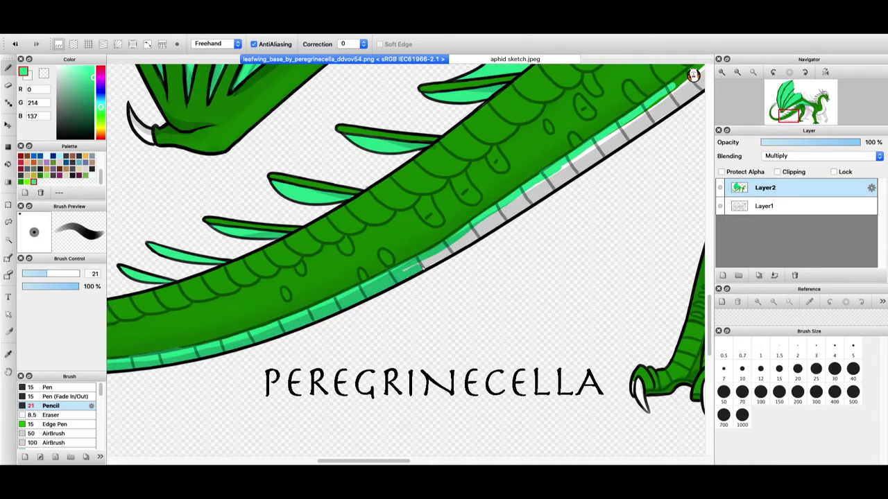
pyautogui.moveTo(421, 267); pyautogui.dragTo(444, 255)
pyautogui.scroll(3, 444, 255)
pyautogui.hscroll(1, 444, 255)
pyautogui.moveTo(692, 149); pyautogui.dragTo(664, 180)
pyautogui.moveTo(628, 221)
pyautogui.mouseDown()
pyautogui.moveTo(478, 316)
pyautogui.moveTo(531, 276)
pyautogui.mouseUp()
# Fill the belly plates between the hind and front legs with light green, raising the Pencil size to 41
pyautogui.moveTo(364, 461); pyautogui.dragTo(436, 462)
pyautogui.moveTo(709, 305); pyautogui.dragTo(709, 283)
pyautogui.moveTo(337, 205)
pyautogui.mouseDown()
pyautogui.moveTo(449, 206)
pyautogui.moveTo(518, 223)
pyautogui.moveTo(602, 288)
pyautogui.mouseUp()
pyautogui.moveTo(335, 208)
pyautogui.mouseDown()
pyautogui.moveTo(368, 285)
pyautogui.moveTo(504, 338)
pyautogui.moveTo(573, 393)
pyautogui.moveTo(600, 290)
pyautogui.mouseUp()
pyautogui.click(60, 274)
pyautogui.moveTo(353, 214)
pyautogui.mouseDown()
pyautogui.moveTo(484, 223)
pyautogui.moveTo(575, 377)
pyautogui.moveTo(463, 229)
pyautogui.moveTo(490, 302)
pyautogui.moveTo(483, 285)
pyautogui.mouseUp()
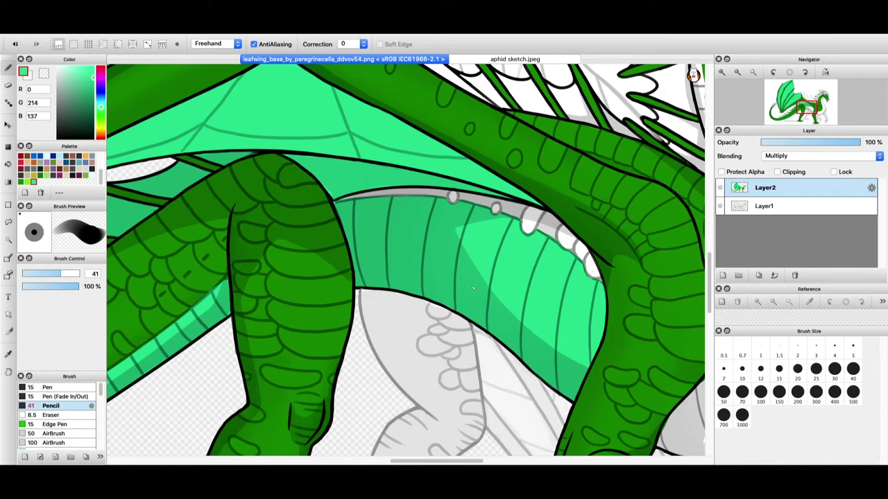
# Paint the narrow strip above the belly plates dark green, leaving the rounded scales, and reselect light green at Pencil size 4.9
pyautogui.click(22, 182)
pyautogui.click(40, 274)
pyautogui.moveTo(337, 200)
pyautogui.mouseDown()
pyautogui.moveTo(465, 196)
pyautogui.moveTo(523, 208)
pyautogui.moveTo(541, 229)
pyautogui.moveTo(547, 220)
pyautogui.mouseUp()
pyautogui.click(30, 273)
pyautogui.click(33, 181)
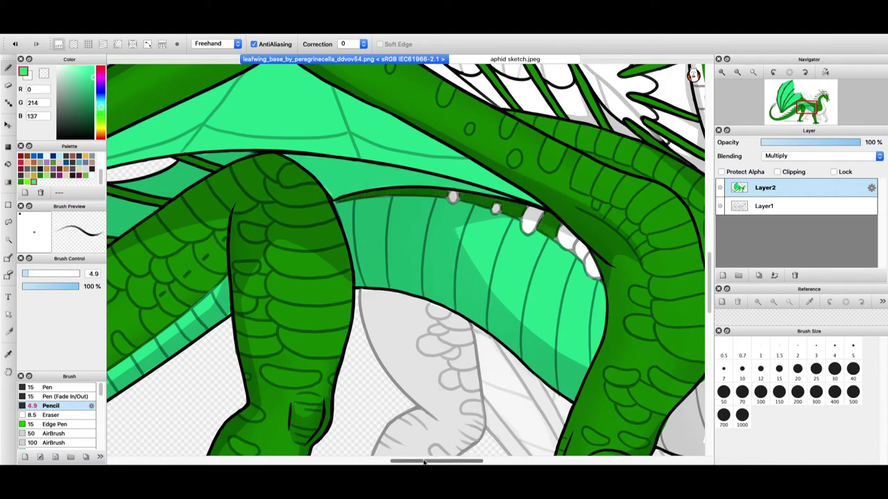
# Fill the throat and chest plates with light green at Pencil size 39
pyautogui.moveTo(422, 462); pyautogui.dragTo(472, 461)
pyautogui.click(60, 273)
pyautogui.moveTo(553, 299); pyautogui.dragTo(480, 81)
pyautogui.scroll(5, 480, 82)
pyautogui.moveTo(488, 309)
pyautogui.mouseDown()
pyautogui.moveTo(509, 233)
pyautogui.moveTo(563, 201)
pyautogui.moveTo(517, 274)
pyautogui.moveTo(531, 343)
pyautogui.mouseUp()
pyautogui.scroll(-5, 531, 340)
pyautogui.moveTo(520, 163)
pyautogui.mouseDown()
pyautogui.moveTo(545, 150)
pyautogui.moveTo(593, 252)
pyautogui.moveTo(540, 332)
pyautogui.moveTo(551, 194)
pyautogui.mouseUp()
pyautogui.moveTo(709, 294); pyautogui.dragTo(708, 321)
pyautogui.moveTo(399, 235)
pyautogui.mouseDown()
pyautogui.moveTo(404, 218)
pyautogui.moveTo(527, 175)
pyautogui.moveTo(367, 267)
pyautogui.moveTo(520, 283)
pyautogui.mouseUp()
pyautogui.moveTo(586, 170)
pyautogui.mouseDown()
pyautogui.moveTo(567, 243)
pyautogui.moveTo(373, 279)
pyautogui.moveTo(491, 276)
pyautogui.moveTo(574, 169)
pyautogui.moveTo(422, 231)
pyautogui.moveTo(531, 191)
pyautogui.mouseUp()
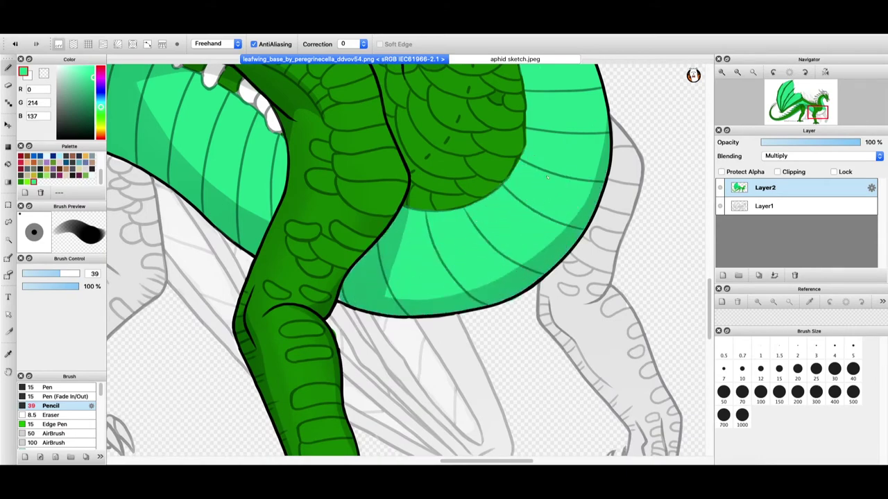
# Paint the far hind leg dark green (7, 128, 0) with a large Pencil
pyautogui.click(26, 274)
pyautogui.moveTo(450, 462); pyautogui.dragTo(421, 462)
pyautogui.click(22, 182)
pyautogui.click(64, 274)
pyautogui.moveTo(272, 211)
pyautogui.mouseDown()
pyautogui.moveTo(269, 202)
pyautogui.moveTo(292, 255)
pyautogui.moveTo(241, 314)
pyautogui.moveTo(191, 416)
pyautogui.moveTo(308, 298)
pyautogui.moveTo(323, 173)
pyautogui.moveTo(298, 243)
pyautogui.moveTo(235, 358)
pyautogui.mouseUp()
# Fill the far hind foot and its toes with dark green at Pencil sizes 16 and 7.3
pyautogui.click(42, 274)
pyautogui.moveTo(189, 419)
pyautogui.mouseDown()
pyautogui.moveTo(156, 426)
pyautogui.moveTo(275, 445)
pyautogui.moveTo(259, 422)
pyautogui.mouseUp()
pyautogui.hotkey('ctrl', 'z')
pyautogui.moveTo(186, 414)
pyautogui.mouseDown()
pyautogui.moveTo(147, 440)
pyautogui.moveTo(280, 444)
pyautogui.moveTo(278, 423)
pyautogui.moveTo(217, 415)
pyautogui.moveTo(257, 439)
pyautogui.moveTo(214, 422)
pyautogui.moveTo(274, 437)
pyautogui.mouseUp()
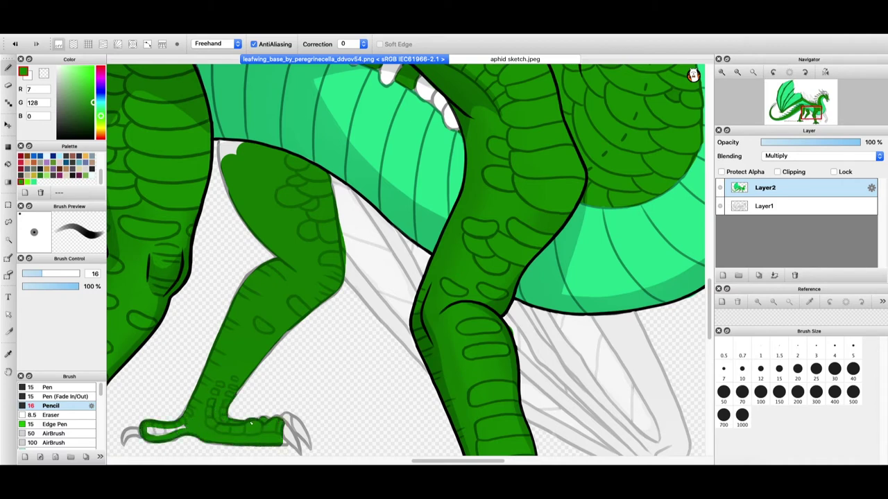
pyautogui.press('[')
pyautogui.press('[')
pyautogui.press('[')
pyautogui.press('[')
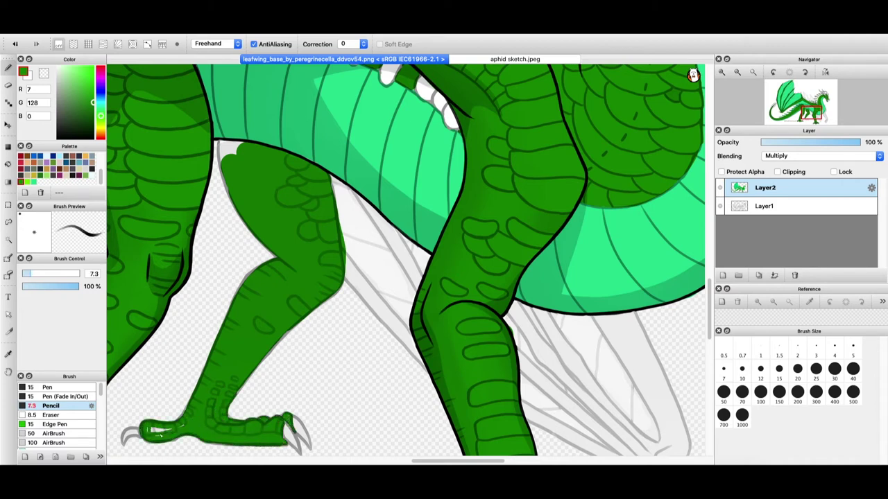
# Paint the far wing's fingers dark green in the gap between the far hind leg and the near front leg
pyautogui.press(']')
pyautogui.press(']')
pyautogui.press(']')
pyautogui.moveTo(348, 261)
pyautogui.mouseDown()
pyautogui.moveTo(416, 347)
pyautogui.moveTo(358, 291)
pyautogui.moveTo(373, 219)
pyautogui.moveTo(401, 242)
pyautogui.moveTo(369, 214)
pyautogui.moveTo(420, 282)
pyautogui.mouseUp()
pyautogui.moveTo(369, 213); pyautogui.dragTo(414, 280)
pyautogui.moveTo(392, 238); pyautogui.dragTo(420, 289)
pyautogui.click(31, 275)
pyautogui.moveTo(354, 191); pyautogui.dragTo(391, 246)
# Paint the far wing's fingers and arm dark green beneath the chest at Pencil size 16
pyautogui.click(40, 276)
pyautogui.scroll(-3, 406, 261)
pyautogui.moveTo(531, 291); pyautogui.dragTo(632, 347)
pyautogui.moveTo(541, 311); pyautogui.dragTo(654, 364)
pyautogui.moveTo(525, 239)
pyautogui.mouseDown()
pyautogui.moveTo(646, 345)
pyautogui.moveTo(562, 261)
pyautogui.moveTo(515, 189)
pyautogui.moveTo(611, 299)
pyautogui.mouseUp()
pyautogui.moveTo(522, 197)
pyautogui.mouseDown()
pyautogui.moveTo(570, 224)
pyautogui.moveTo(663, 334)
pyautogui.moveTo(543, 202)
pyautogui.mouseUp()
pyautogui.moveTo(601, 204)
pyautogui.mouseDown()
pyautogui.moveTo(674, 273)
pyautogui.moveTo(658, 388)
pyautogui.moveTo(641, 265)
pyautogui.mouseUp()
pyautogui.moveTo(600, 204); pyautogui.dragTo(644, 269)
pyautogui.moveTo(611, 205)
pyautogui.mouseDown()
pyautogui.moveTo(665, 268)
pyautogui.moveTo(669, 345)
pyautogui.moveTo(655, 260)
pyautogui.moveTo(624, 215)
pyautogui.moveTo(640, 240)
pyautogui.mouseUp()
# Fill the far wing's membranes around the near front leg with light green, reducing the Pencil size from 16 to 8.5 and 4.9
pyautogui.click(33, 182)
pyautogui.moveTo(368, 126); pyautogui.dragTo(377, 146)
pyautogui.moveTo(343, 68); pyautogui.dragTo(420, 180)
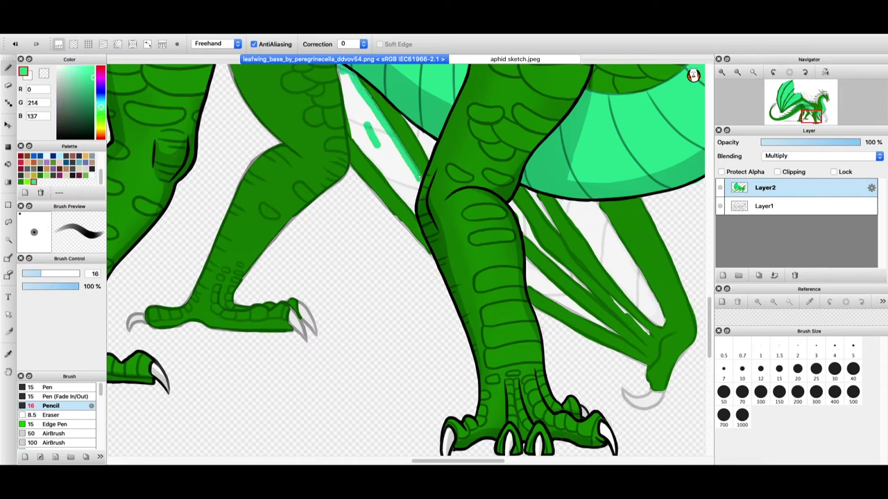
pyautogui.moveTo(345, 82)
pyautogui.mouseDown()
pyautogui.moveTo(394, 187)
pyautogui.moveTo(418, 181)
pyautogui.moveTo(365, 139)
pyautogui.moveTo(406, 197)
pyautogui.moveTo(403, 167)
pyautogui.moveTo(353, 80)
pyautogui.mouseUp()
pyautogui.click(32, 274)
pyautogui.moveTo(412, 207); pyautogui.dragTo(415, 213)
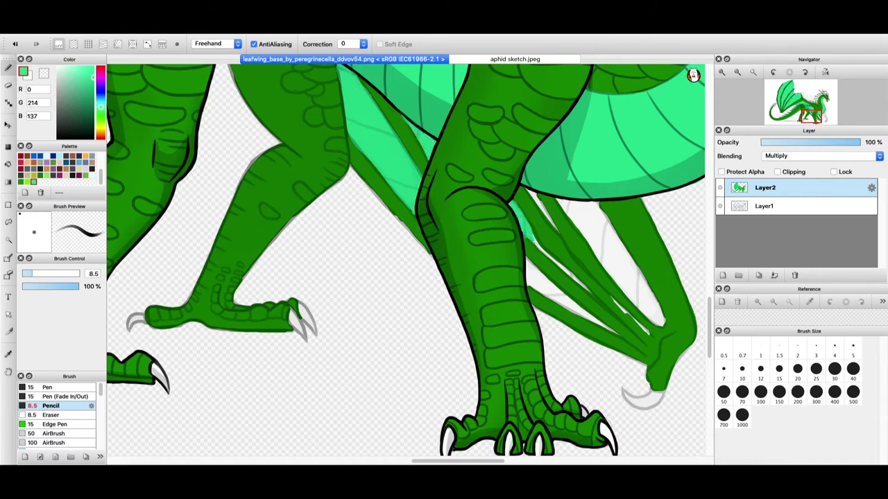
pyautogui.moveTo(538, 264)
pyautogui.mouseDown()
pyautogui.moveTo(577, 313)
pyautogui.moveTo(534, 282)
pyautogui.mouseUp()
pyautogui.moveTo(581, 202)
pyautogui.mouseDown()
pyautogui.moveTo(615, 231)
pyautogui.moveTo(659, 313)
pyautogui.mouseUp()
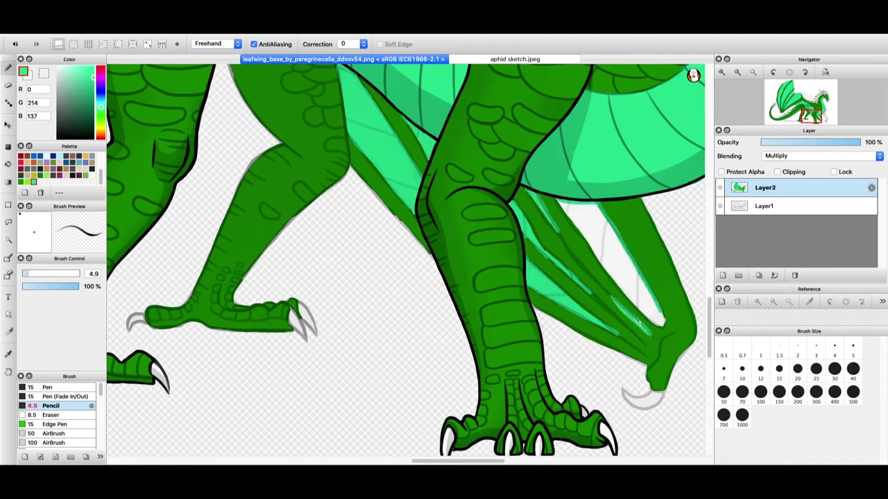
pyautogui.moveTo(566, 207)
pyautogui.mouseDown()
pyautogui.moveTo(655, 318)
pyautogui.moveTo(609, 262)
pyautogui.moveTo(589, 214)
pyautogui.mouseUp()
# Outline the far front leg and foot in dark green at Pencil size 16 and fill them with a larger size
pyautogui.hscroll(5, 590, 213)
pyautogui.click(21, 182)
pyautogui.moveTo(514, 163)
pyautogui.mouseDown()
pyautogui.moveTo(604, 313)
pyautogui.moveTo(613, 356)
pyautogui.moveTo(612, 319)
pyautogui.moveTo(644, 320)
pyautogui.moveTo(642, 364)
pyautogui.moveTo(623, 391)
pyautogui.moveTo(601, 414)
pyautogui.moveTo(591, 398)
pyautogui.moveTo(626, 363)
pyautogui.moveTo(586, 391)
pyautogui.mouseUp()
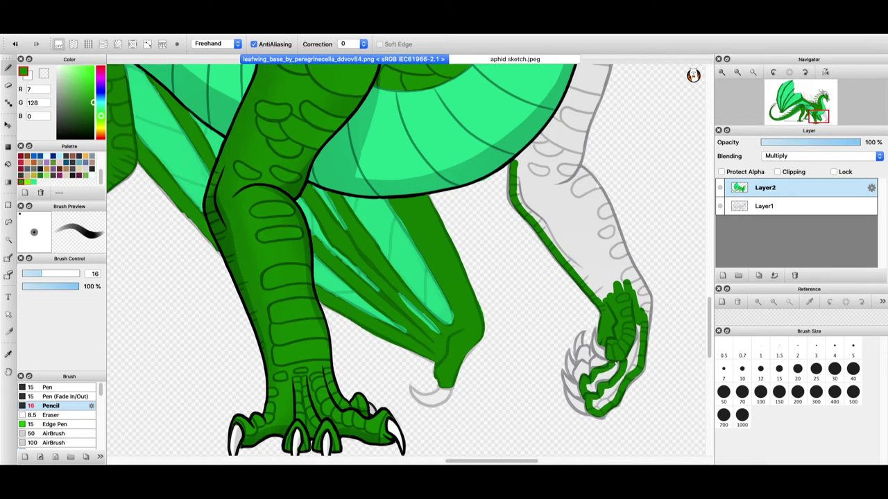
pyautogui.moveTo(584, 352)
pyautogui.mouseDown()
pyautogui.moveTo(610, 399)
pyautogui.moveTo(642, 285)
pyautogui.moveTo(607, 210)
pyautogui.moveTo(519, 161)
pyautogui.moveTo(566, 115)
pyautogui.mouseUp()
pyautogui.press(']')
pyautogui.press(']')
pyautogui.press(']')
pyautogui.press(']')
pyautogui.moveTo(573, 107)
pyautogui.mouseDown()
pyautogui.moveTo(570, 272)
pyautogui.moveTo(596, 210)
pyautogui.moveTo(541, 339)
pyautogui.moveTo(531, 389)
pyautogui.moveTo(584, 364)
pyautogui.mouseUp()
pyautogui.moveTo(711, 331); pyautogui.dragTo(712, 348)
pyautogui.moveTo(633, 378)
pyautogui.mouseDown()
pyautogui.moveTo(569, 333)
pyautogui.moveTo(589, 326)
pyautogui.mouseUp()
# Touch up the top of the far front leg beside the chest in dark green, reducing the Pencil to size 5.7
pyautogui.press('[')
pyautogui.press('[')
pyautogui.press('[')
pyautogui.press('[')
pyautogui.moveTo(581, 81)
pyautogui.mouseDown()
pyautogui.moveTo(593, 121)
pyautogui.moveTo(589, 94)
pyautogui.mouseUp()
pyautogui.press('[')
pyautogui.press('[')
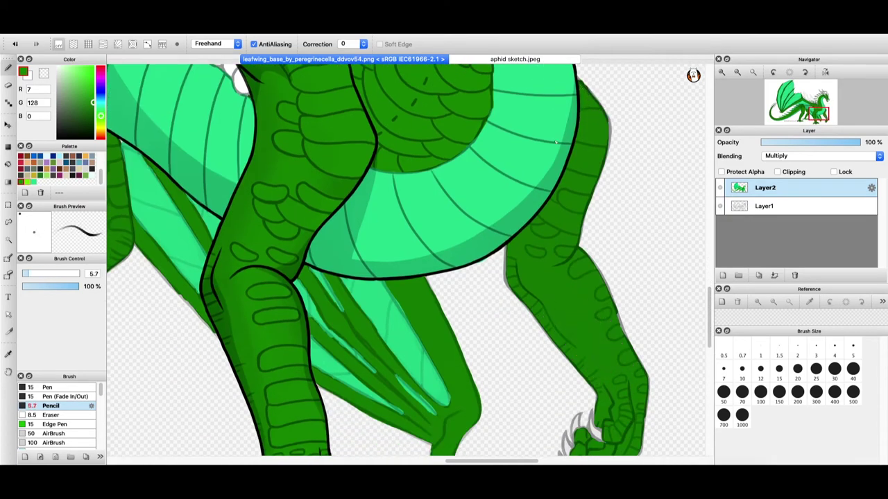
# Paint the far front leg's scales and upper bands down to the toes lime green (113, 225, 0) at Pencil size 15
pyautogui.click(27, 181)
pyautogui.click(43, 273)
pyautogui.moveTo(563, 195)
pyautogui.mouseDown()
pyautogui.moveTo(575, 232)
pyautogui.moveTo(545, 213)
pyautogui.moveTo(565, 227)
pyautogui.moveTo(537, 230)
pyautogui.moveTo(548, 237)
pyautogui.moveTo(534, 252)
pyautogui.moveTo(556, 251)
pyautogui.mouseUp()
pyautogui.moveTo(584, 259); pyautogui.dragTo(586, 270)
pyautogui.press('super+z')
pyautogui.press('[')
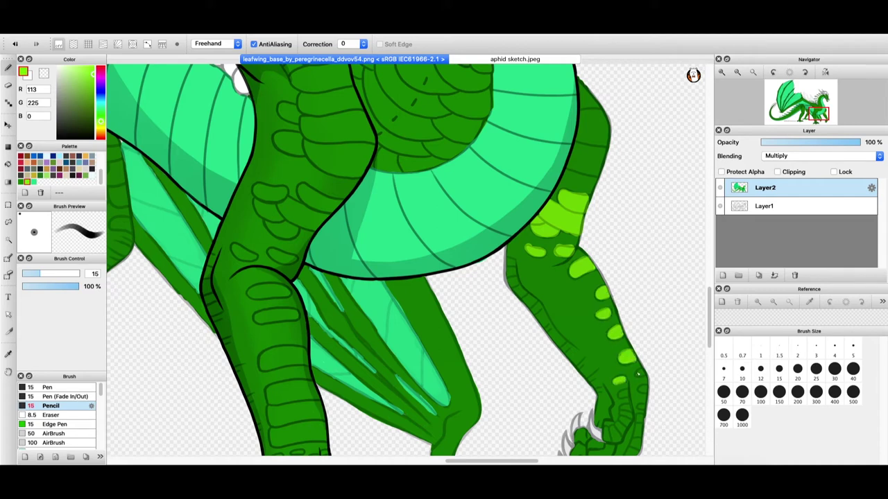
pyautogui.moveTo(555, 202)
pyautogui.mouseDown()
pyautogui.moveTo(574, 174)
pyautogui.moveTo(581, 86)
pyautogui.moveTo(600, 201)
pyautogui.moveTo(581, 97)
pyautogui.moveTo(591, 143)
pyautogui.moveTo(590, 118)
pyautogui.mouseUp()
pyautogui.moveTo(710, 294); pyautogui.dragTo(710, 315)
pyautogui.moveTo(626, 305)
pyautogui.mouseDown()
pyautogui.moveTo(609, 331)
pyautogui.moveTo(596, 392)
pyautogui.mouseUp()
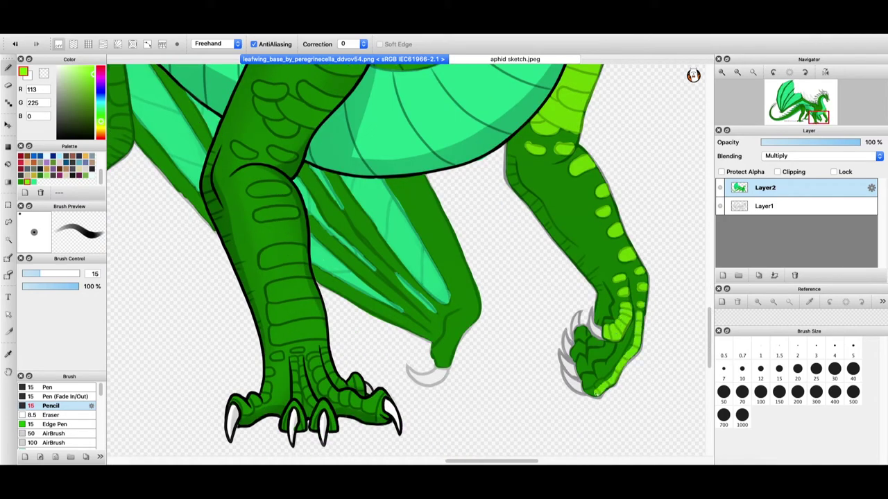
# Paint the near front foot's scales lime green at Pencil size 7.3, restoring dark green on the two middle toes
pyautogui.moveTo(273, 357); pyautogui.dragTo(282, 355)
pyautogui.click(31, 274)
pyautogui.moveTo(292, 351); pyautogui.dragTo(301, 352)
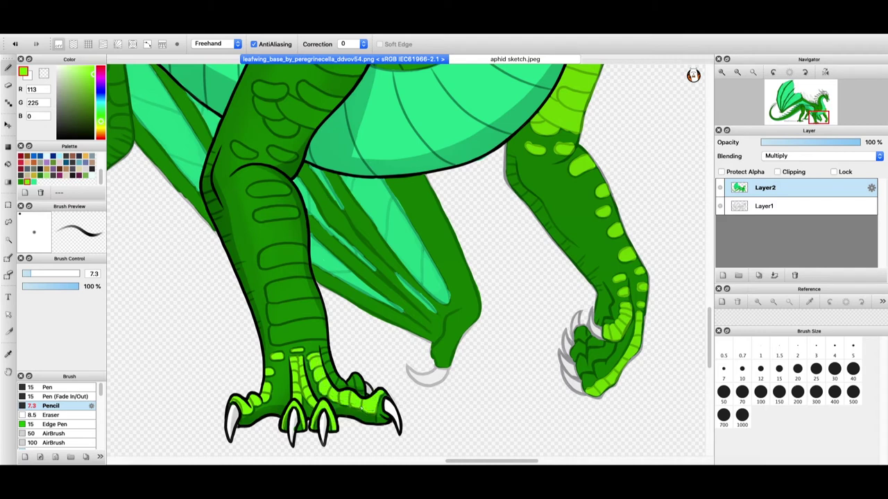
pyautogui.click(21, 182)
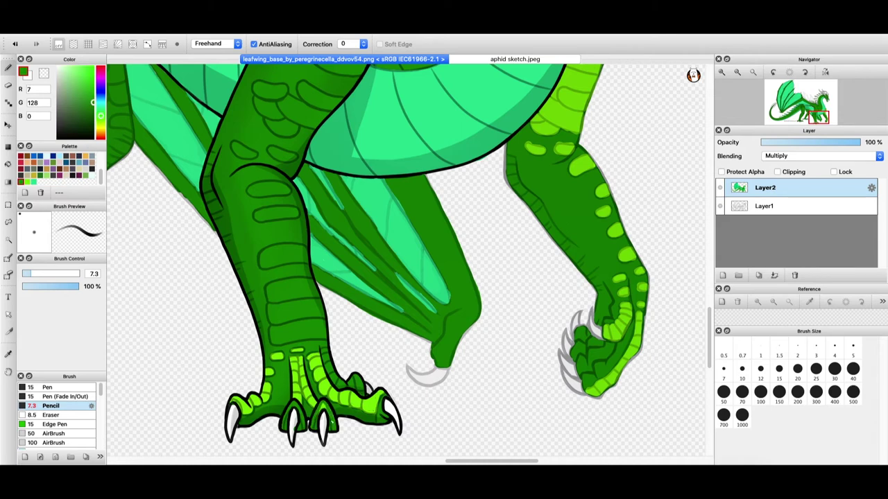
pyautogui.click(26, 182)
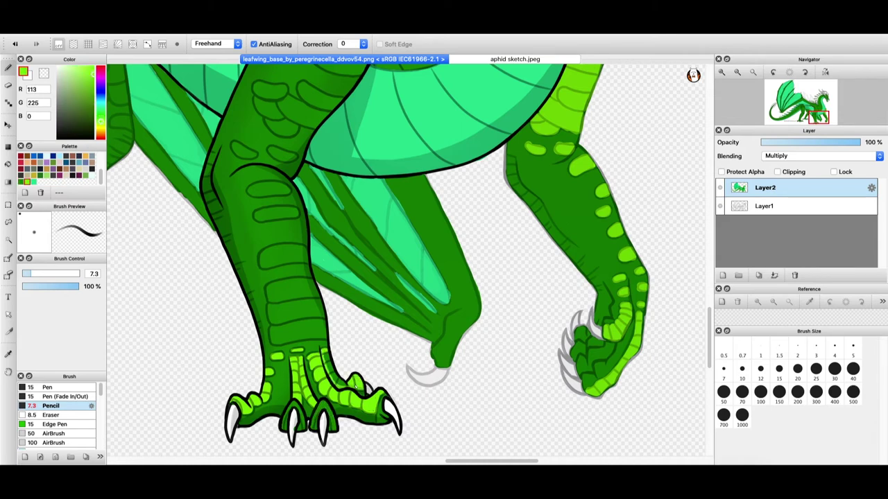
pyautogui.moveTo(338, 381); pyautogui.dragTo(343, 385)
# Fill the near front leg's shin plates and the two scales above the knee with lime green at Pencil size 16
pyautogui.click(41, 274)
pyautogui.moveTo(271, 287)
pyautogui.mouseDown()
pyautogui.moveTo(272, 299)
pyautogui.moveTo(304, 318)
pyautogui.moveTo(281, 311)
pyautogui.moveTo(285, 337)
pyautogui.moveTo(309, 326)
pyautogui.mouseUp()
pyautogui.moveTo(263, 258)
pyautogui.mouseDown()
pyautogui.moveTo(302, 251)
pyautogui.moveTo(284, 254)
pyautogui.mouseUp()
pyautogui.moveTo(257, 212)
pyautogui.mouseDown()
pyautogui.moveTo(300, 209)
pyautogui.moveTo(260, 217)
pyautogui.moveTo(290, 186)
pyautogui.mouseUp()
pyautogui.moveTo(253, 156); pyautogui.dragTo(237, 152)
pyautogui.press('super+z')
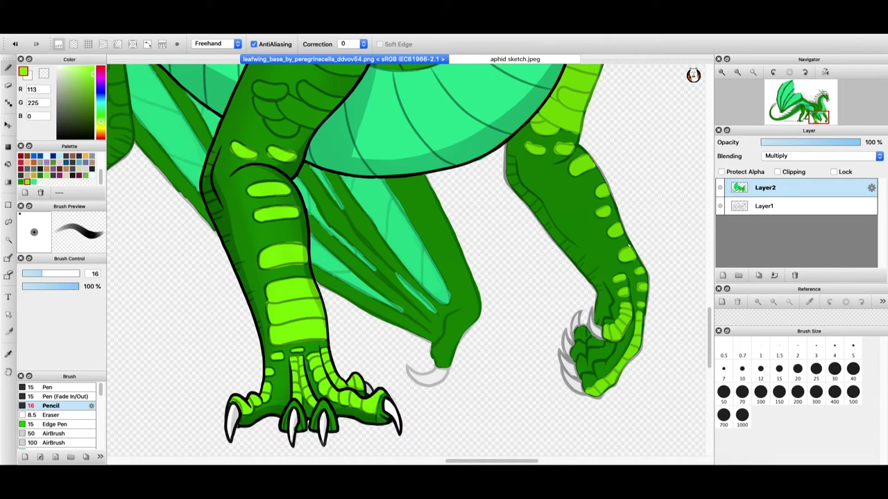
# Paint the scales on the near front leg's upper part lime green with varying Pencil sizes
pyautogui.scroll(5, 406, 260)
pyautogui.moveTo(255, 259)
pyautogui.mouseDown()
pyautogui.moveTo(286, 255)
pyautogui.moveTo(255, 265)
pyautogui.mouseUp()
pyautogui.moveTo(257, 274); pyautogui.dragTo(313, 290)
pyautogui.moveTo(310, 258)
pyautogui.mouseDown()
pyautogui.moveTo(340, 272)
pyautogui.moveTo(268, 275)
pyautogui.moveTo(285, 287)
pyautogui.moveTo(274, 298)
pyautogui.mouseUp()
pyautogui.moveTo(30, 274); pyautogui.dragTo(38, 274)
pyautogui.moveTo(278, 200); pyautogui.dragTo(298, 211)
pyautogui.moveTo(281, 171); pyautogui.dragTo(298, 179)
pyautogui.moveTo(301, 159)
pyautogui.mouseDown()
pyautogui.moveTo(327, 233)
pyautogui.moveTo(312, 208)
pyautogui.moveTo(367, 187)
pyautogui.moveTo(312, 135)
pyautogui.moveTo(335, 144)
pyautogui.moveTo(333, 136)
pyautogui.mouseUp()
pyautogui.click(55, 274)
pyautogui.moveTo(313, 167)
pyautogui.mouseDown()
pyautogui.moveTo(333, 220)
pyautogui.moveTo(339, 181)
pyautogui.moveTo(344, 204)
pyautogui.mouseUp()
# Fill the near shoulder's bands and the scale spots at the wing arm's base with lime green
pyautogui.moveTo(709, 294); pyautogui.dragTo(703, 267)
pyautogui.moveTo(226, 244)
pyautogui.mouseDown()
pyautogui.moveTo(257, 258)
pyautogui.moveTo(298, 309)
pyautogui.moveTo(257, 283)
pyautogui.mouseUp()
pyautogui.moveTo(229, 226)
pyautogui.mouseDown()
pyautogui.moveTo(333, 272)
pyautogui.moveTo(344, 304)
pyautogui.mouseUp()
pyautogui.moveTo(197, 202)
pyautogui.mouseDown()
pyautogui.moveTo(199, 230)
pyautogui.moveTo(203, 214)
pyautogui.mouseUp()
pyautogui.moveTo(154, 180); pyautogui.dragTo(157, 193)
pyautogui.click(50, 275)
pyautogui.moveTo(233, 229)
pyautogui.mouseDown()
pyautogui.moveTo(333, 299)
pyautogui.moveTo(254, 248)
pyautogui.mouseUp()
# Paint the small rounded scales along the belly's upper edge lime green at Pencil size 9.7
pyautogui.click(34, 275)
pyautogui.moveTo(143, 271); pyautogui.dragTo(146, 269)
pyautogui.moveTo(206, 287); pyautogui.dragTo(243, 337)
pyautogui.hscroll(-5, 217, 299)
pyautogui.moveTo(306, 263); pyautogui.dragTo(308, 270)
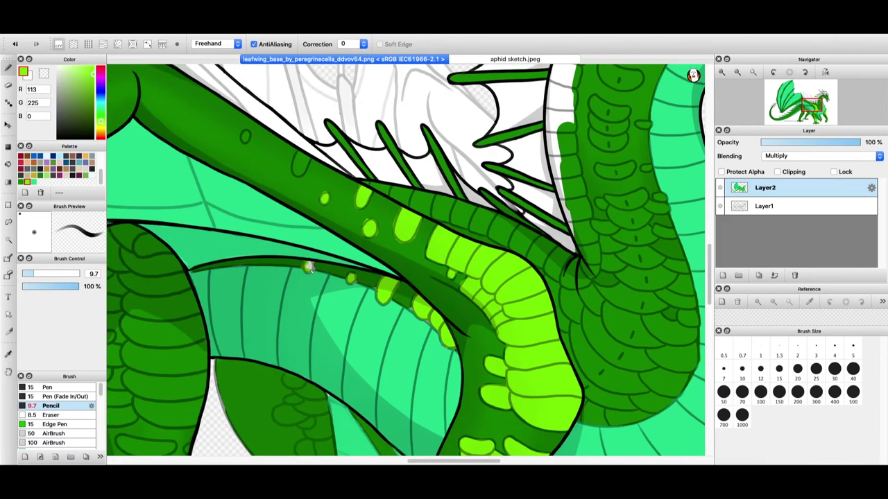
# Fill the near wing's membrane strip beside the elbow with light green and touch up the adjoining clawed finger in dark green
pyautogui.moveTo(710, 277); pyautogui.dragTo(710, 254)
pyautogui.click(33, 182)
pyautogui.click(49, 274)
pyautogui.moveTo(178, 134)
pyautogui.mouseDown()
pyautogui.moveTo(188, 150)
pyautogui.moveTo(263, 182)
pyautogui.moveTo(187, 144)
pyautogui.moveTo(177, 110)
pyautogui.mouseUp()
pyautogui.moveTo(461, 462); pyautogui.dragTo(433, 461)
pyautogui.moveTo(711, 254); pyautogui.dragTo(710, 236)
pyautogui.moveTo(361, 251); pyautogui.dragTo(342, 231)
pyautogui.click(22, 181)
pyautogui.moveTo(325, 260); pyautogui.dragTo(325, 274)
pyautogui.moveTo(315, 194)
pyautogui.mouseDown()
pyautogui.moveTo(305, 158)
pyautogui.moveTo(300, 165)
pyautogui.moveTo(338, 221)
pyautogui.mouseUp()
# Finish the ends of the membrane strip in light green at Pencil size 8.9 and paint the wing arm's remaining spots lime green
pyautogui.click(33, 274)
pyautogui.click(33, 182)
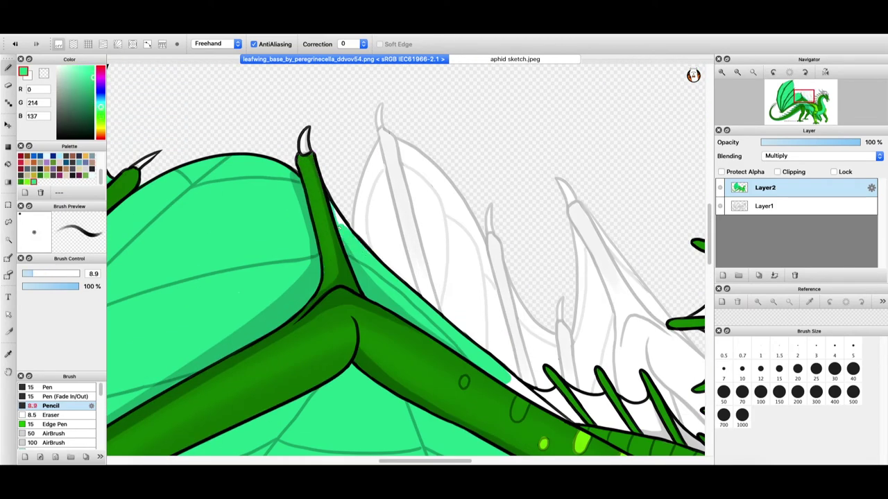
pyautogui.moveTo(521, 387)
pyautogui.mouseDown()
pyautogui.moveTo(563, 417)
pyautogui.moveTo(525, 394)
pyautogui.mouseUp()
pyautogui.click(27, 182)
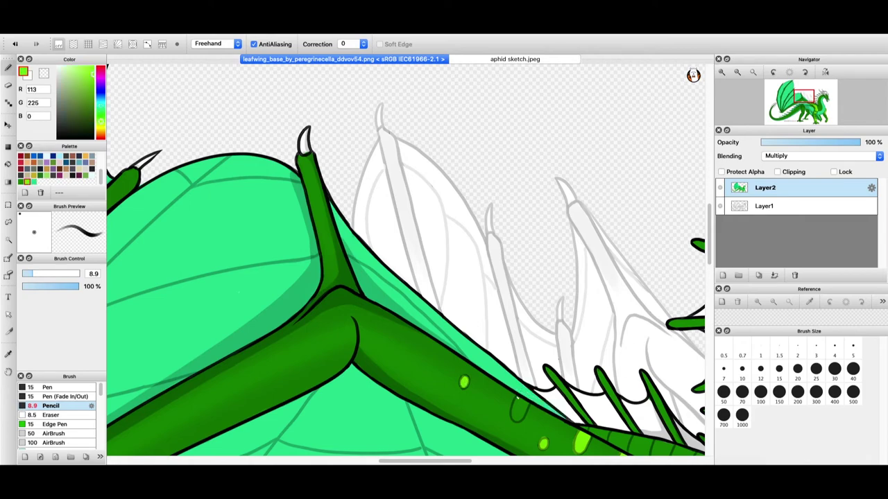
pyautogui.click(22, 181)
# Fill the back fin's membranes between the spines at the neck's base with light green at Pencil size 8.9
pyautogui.click(34, 182)
pyautogui.hscroll(5, 359, 400)
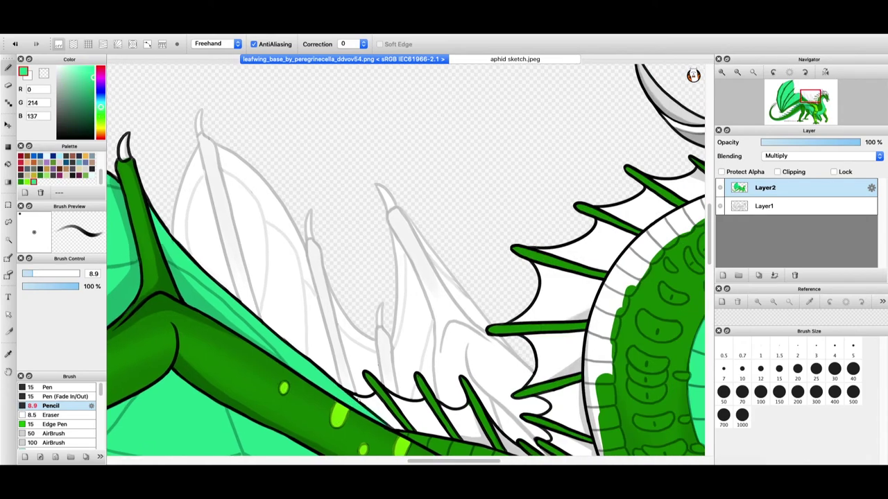
pyautogui.click(515, 59)
pyautogui.click(344, 59)
pyautogui.moveTo(391, 396)
pyautogui.mouseDown()
pyautogui.moveTo(441, 429)
pyautogui.moveTo(410, 411)
pyautogui.moveTo(428, 424)
pyautogui.moveTo(484, 439)
pyautogui.moveTo(479, 432)
pyautogui.mouseUp()
pyautogui.scroll(-4, 476, 423)
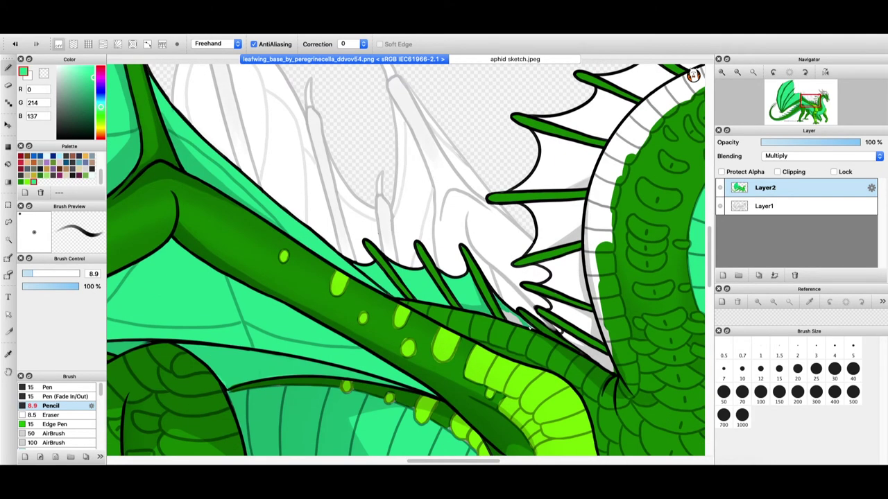
pyautogui.moveTo(564, 334); pyautogui.dragTo(614, 367)
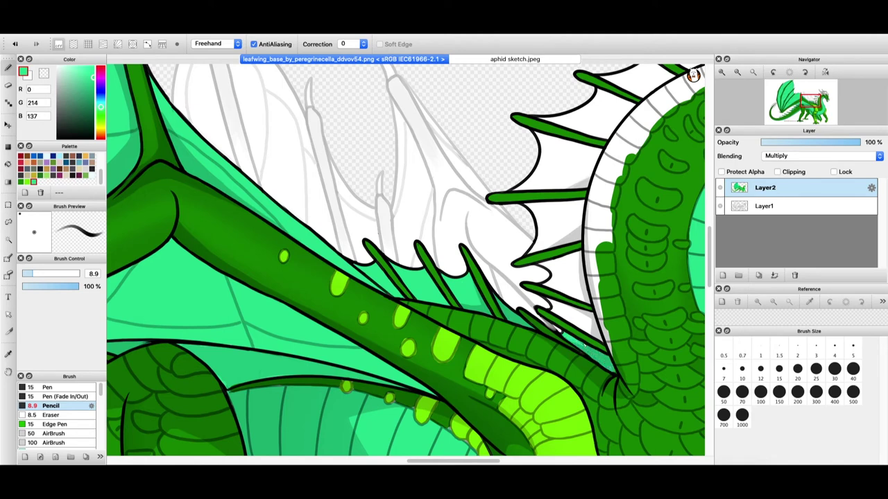
# Fill the membranes between the lower neck's fin spines with light green, using a larger Pencil for the wide areas
pyautogui.moveTo(558, 317)
pyautogui.mouseDown()
pyautogui.moveTo(570, 312)
pyautogui.moveTo(558, 281)
pyautogui.moveTo(576, 271)
pyautogui.mouseUp()
pyautogui.moveTo(540, 227); pyautogui.dragTo(583, 203)
pyautogui.press(']')
pyautogui.press(']')
pyautogui.press(']')
pyautogui.press(']')
pyautogui.press(']')
pyautogui.moveTo(577, 239)
pyautogui.mouseDown()
pyautogui.moveTo(543, 211)
pyautogui.moveTo(564, 224)
pyautogui.mouseUp()
pyautogui.moveTo(536, 183)
pyautogui.mouseDown()
pyautogui.moveTo(552, 148)
pyautogui.moveTo(586, 159)
pyautogui.moveTo(590, 125)
pyautogui.moveTo(625, 107)
pyautogui.moveTo(597, 124)
pyautogui.mouseUp()
pyautogui.press('[')
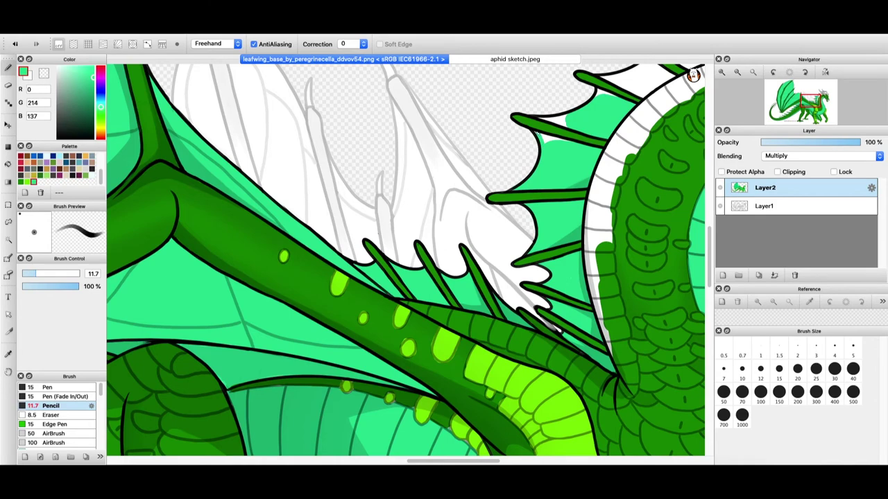
# Fill the upper neck fin and the crest membranes behind the horns with light green
pyautogui.scroll(5, 692, 203)
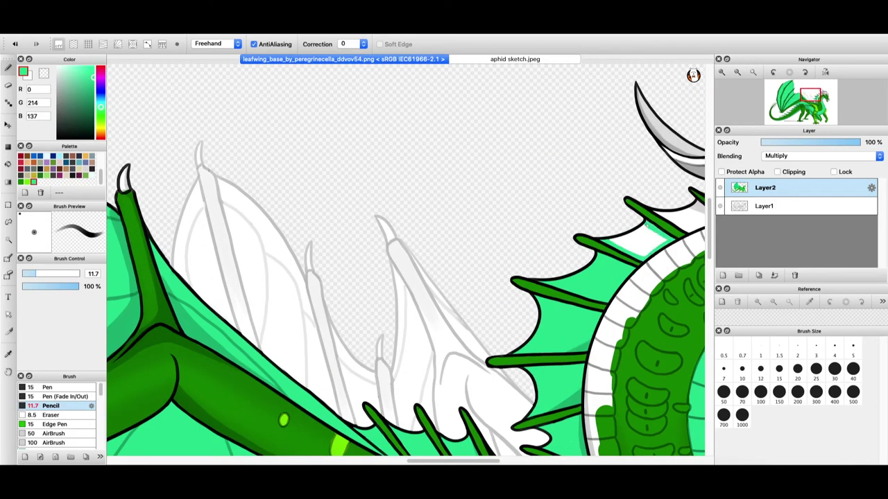
pyautogui.moveTo(654, 233); pyautogui.dragTo(404, 225)
pyautogui.moveTo(483, 224); pyautogui.dragTo(456, 224)
pyautogui.moveTo(517, 217); pyautogui.dragTo(498, 209)
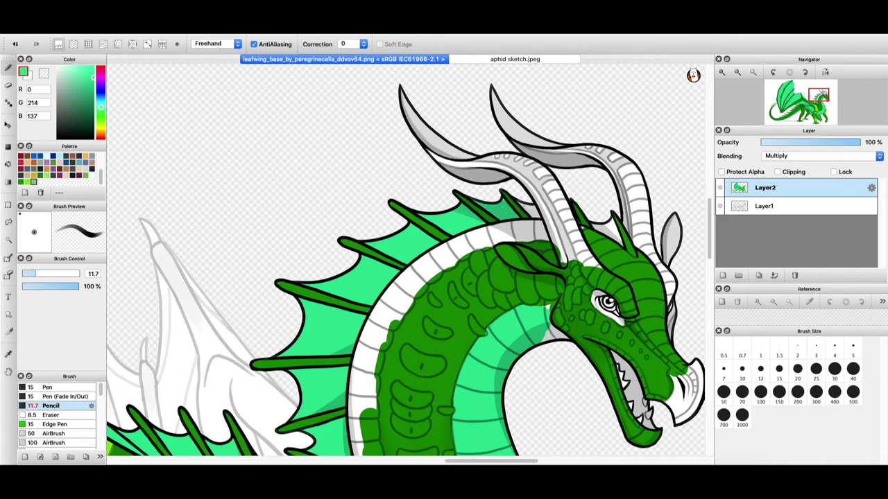
pyautogui.moveTo(28, 276); pyautogui.dragTo(31, 276)
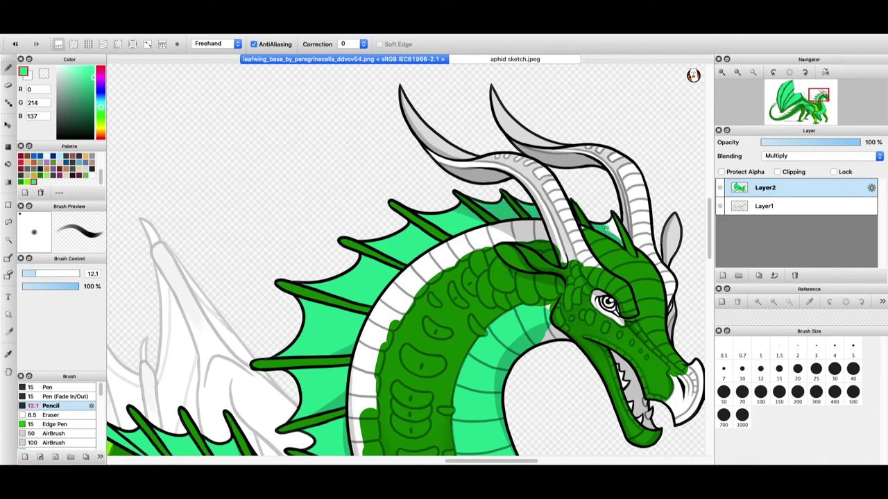
# Check the aphid sketch and paint the banded plates from the crown down the snout lime green at Pencil size 12.1
pyautogui.click(477, 62)
pyautogui.click(419, 60)
pyautogui.click(27, 181)
pyautogui.moveTo(439, 267); pyautogui.dragTo(426, 280)
pyautogui.moveTo(630, 274)
pyautogui.mouseDown()
pyautogui.moveTo(585, 230)
pyautogui.moveTo(641, 263)
pyautogui.moveTo(664, 336)
pyautogui.mouseUp()
pyautogui.moveTo(665, 337); pyautogui.dragTo(687, 368)
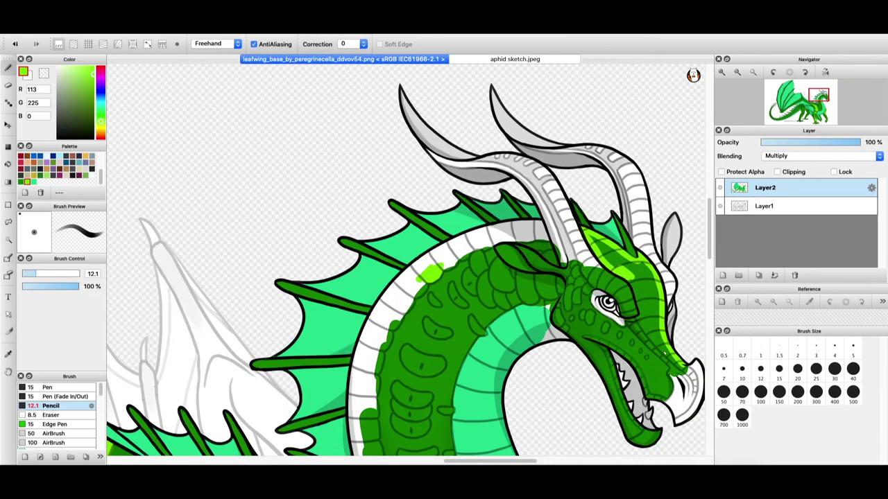
pyautogui.moveTo(628, 320); pyautogui.dragTo(675, 367)
pyautogui.moveTo(635, 312)
pyautogui.mouseDown()
pyautogui.moveTo(679, 366)
pyautogui.moveTo(624, 281)
pyautogui.moveTo(656, 291)
pyautogui.moveTo(590, 236)
pyautogui.mouseUp()
pyautogui.moveTo(628, 267); pyautogui.dragTo(654, 281)
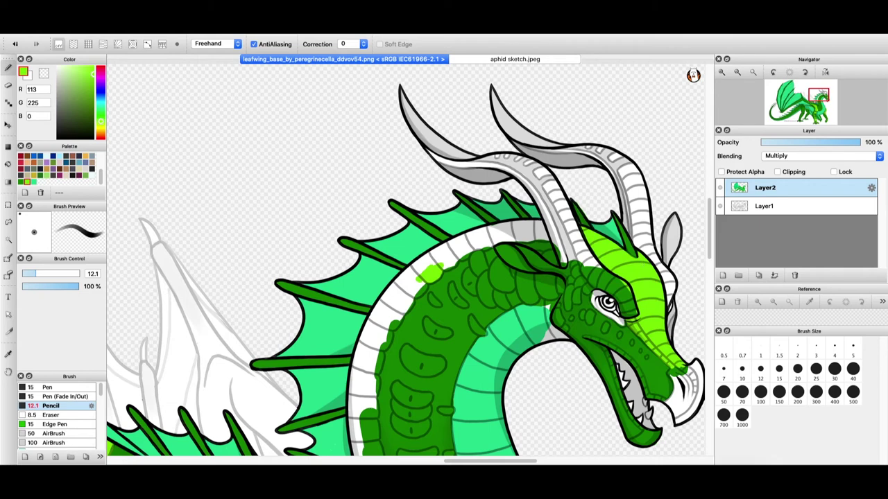
pyautogui.moveTo(628, 309); pyautogui.dragTo(583, 255)
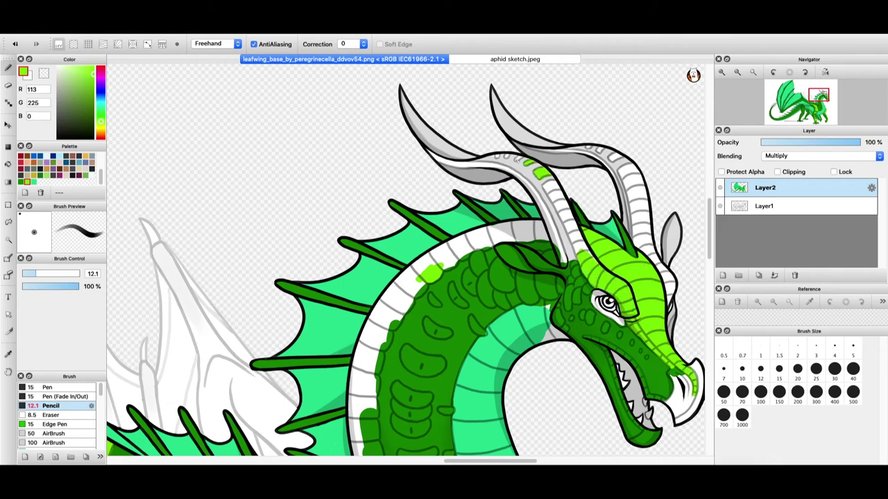
# Paint the ridge bands of both horns lime green and fill the far ear with dark green
pyautogui.moveTo(545, 187); pyautogui.dragTo(586, 253)
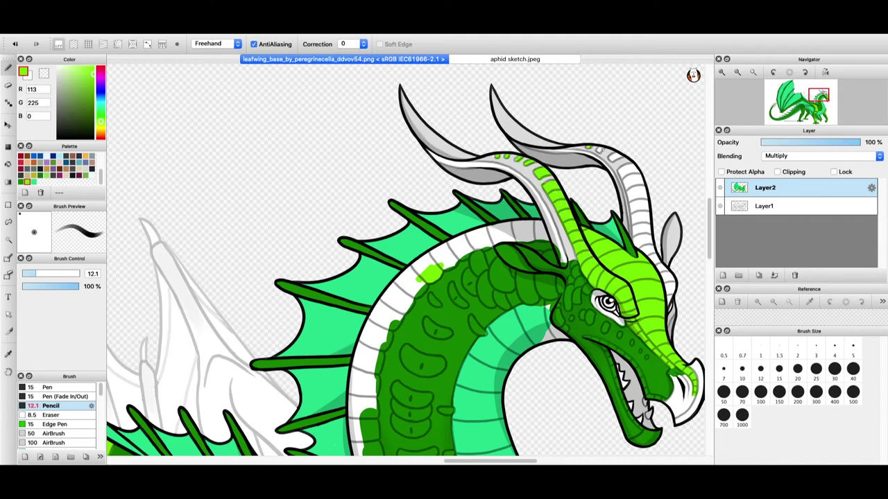
pyautogui.moveTo(619, 171); pyautogui.dragTo(649, 261)
pyautogui.moveTo(631, 167)
pyautogui.mouseDown()
pyautogui.moveTo(649, 243)
pyautogui.moveTo(629, 179)
pyautogui.mouseUp()
pyautogui.click(21, 181)
pyautogui.moveTo(673, 217)
pyautogui.mouseDown()
pyautogui.moveTo(667, 256)
pyautogui.moveTo(673, 229)
pyautogui.mouseUp()
pyautogui.click(29, 274)
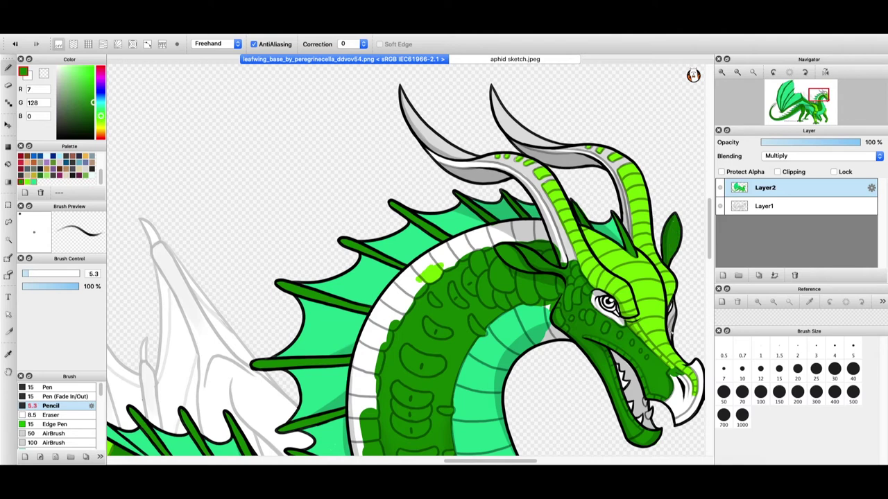
# Touch up the throat's top in light green and paint the scales around the near ear and upper cheek lime green
pyautogui.click(32, 182)
pyautogui.click(28, 181)
pyautogui.moveTo(471, 318); pyautogui.dragTo(485, 333)
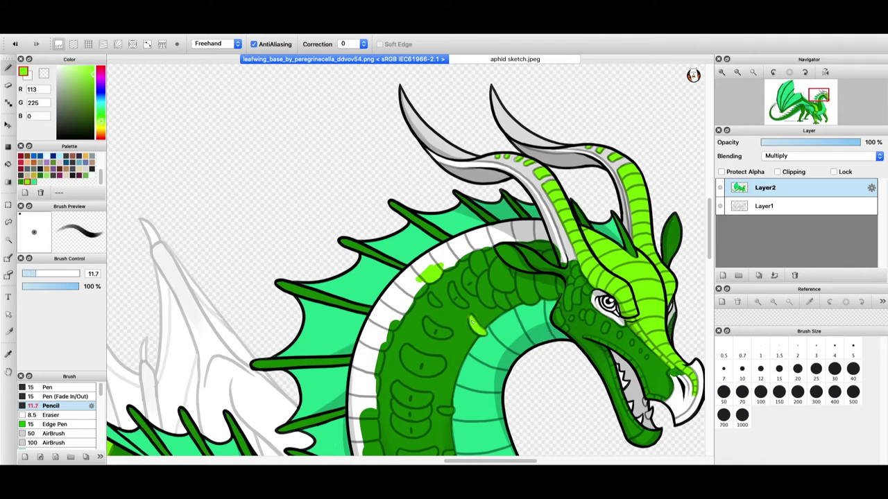
pyautogui.moveTo(484, 300)
pyautogui.mouseDown()
pyautogui.moveTo(541, 298)
pyautogui.moveTo(507, 274)
pyautogui.moveTo(478, 288)
pyautogui.moveTo(558, 297)
pyautogui.moveTo(541, 297)
pyautogui.mouseUp()
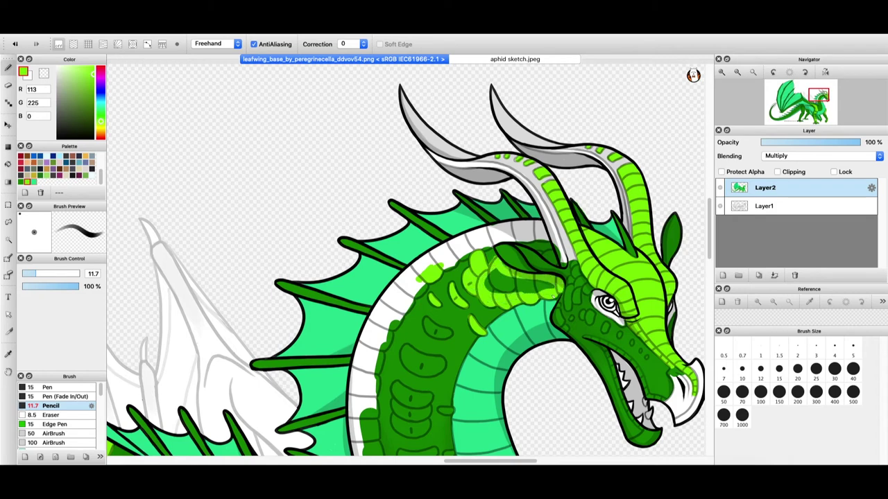
pyautogui.moveTo(553, 256)
pyautogui.mouseDown()
pyautogui.moveTo(549, 287)
pyautogui.moveTo(491, 285)
pyautogui.moveTo(549, 277)
pyautogui.moveTo(589, 276)
pyautogui.mouseUp()
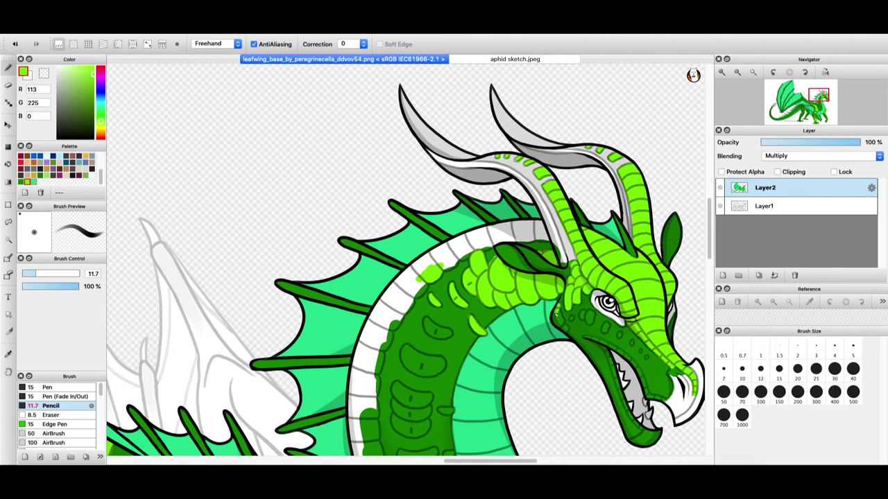
# Paint the cheek's small spots and the scales down the side of the neck lime green, using Pencil size 14 on the neck
pyautogui.moveTo(34, 275); pyautogui.dragTo(26, 276)
pyautogui.click(47, 274)
pyautogui.click(38, 274)
pyautogui.moveTo(428, 322)
pyautogui.mouseDown()
pyautogui.moveTo(407, 349)
pyautogui.moveTo(443, 369)
pyautogui.moveTo(419, 364)
pyautogui.moveTo(443, 410)
pyautogui.moveTo(423, 399)
pyautogui.mouseUp()
pyautogui.scroll(-5, 416, 395)
pyautogui.moveTo(395, 264)
pyautogui.mouseDown()
pyautogui.moveTo(426, 267)
pyautogui.moveTo(410, 269)
pyautogui.moveTo(415, 250)
pyautogui.mouseUp()
pyautogui.moveTo(401, 292)
pyautogui.mouseDown()
pyautogui.moveTo(430, 298)
pyautogui.moveTo(406, 290)
pyautogui.mouseUp()
pyautogui.moveTo(444, 291); pyautogui.dragTo(452, 292)
pyautogui.moveTo(428, 324)
pyautogui.mouseDown()
pyautogui.moveTo(406, 324)
pyautogui.moveTo(403, 347)
pyautogui.moveTo(420, 335)
pyautogui.moveTo(469, 332)
pyautogui.moveTo(452, 343)
pyautogui.moveTo(472, 359)
pyautogui.moveTo(421, 360)
pyautogui.moveTo(452, 356)
pyautogui.moveTo(415, 362)
pyautogui.moveTo(410, 381)
pyautogui.moveTo(430, 366)
pyautogui.moveTo(428, 385)
pyautogui.moveTo(448, 375)
pyautogui.moveTo(488, 395)
pyautogui.mouseUp()
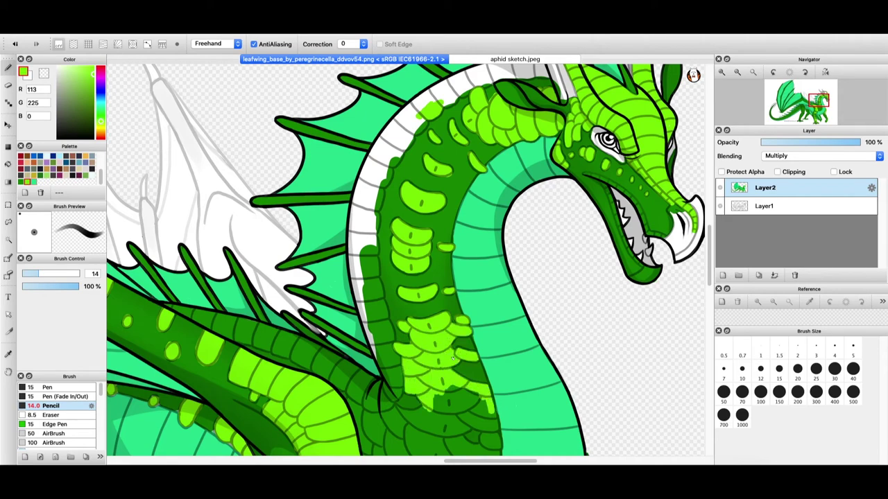
# Paint the overlapping scales at the neck's base lime green at Pencil size 16 and clean up their edge in dark green
pyautogui.scroll(-5, 442, 408)
pyautogui.press(']')
pyautogui.moveTo(405, 302)
pyautogui.mouseDown()
pyautogui.moveTo(423, 313)
pyautogui.moveTo(455, 276)
pyautogui.moveTo(462, 296)
pyautogui.moveTo(446, 304)
pyautogui.moveTo(444, 278)
pyautogui.moveTo(405, 305)
pyautogui.moveTo(425, 347)
pyautogui.moveTo(448, 337)
pyautogui.moveTo(396, 325)
pyautogui.moveTo(398, 353)
pyautogui.moveTo(449, 372)
pyautogui.moveTo(393, 334)
pyautogui.moveTo(379, 344)
pyautogui.moveTo(439, 400)
pyautogui.moveTo(389, 346)
pyautogui.moveTo(422, 387)
pyautogui.moveTo(415, 409)
pyautogui.mouseUp()
pyautogui.hotkey('ctrl', 'z')
pyautogui.press('[')
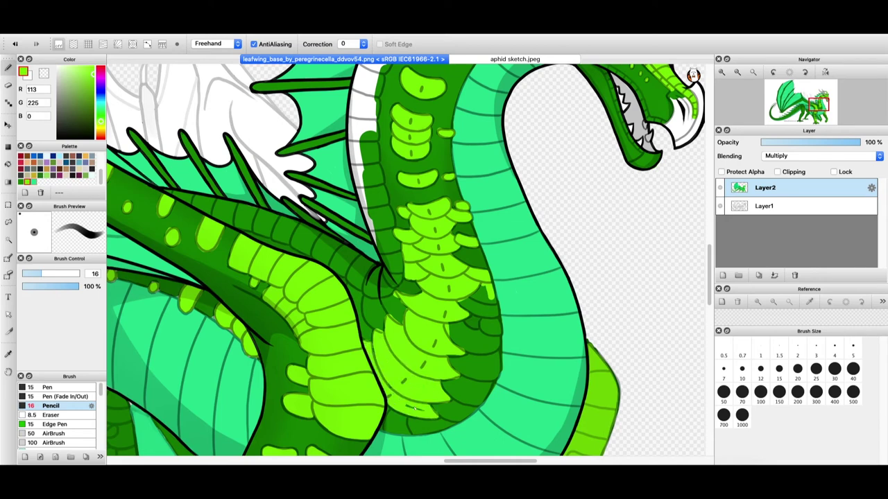
pyautogui.keyDown('alt'); pyautogui.click(467, 303); pyautogui.keyUp('alt')
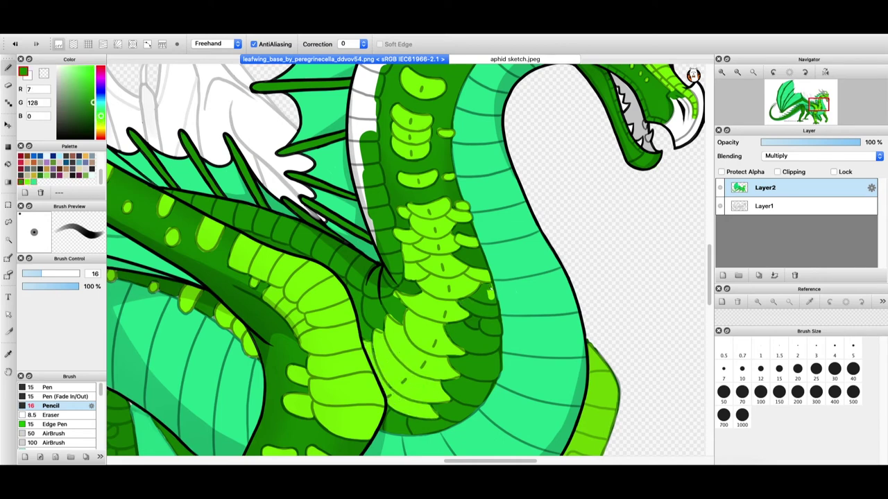
# Paint the spine's banded plates lime green from the back up along the neck to the head
pyautogui.click(29, 182)
pyautogui.moveTo(373, 270)
pyautogui.mouseDown()
pyautogui.moveTo(340, 281)
pyautogui.moveTo(236, 226)
pyautogui.moveTo(305, 250)
pyautogui.moveTo(218, 202)
pyautogui.moveTo(340, 244)
pyautogui.moveTo(232, 220)
pyautogui.moveTo(277, 223)
pyautogui.moveTo(333, 257)
pyautogui.mouseUp()
pyautogui.moveTo(358, 288)
pyautogui.mouseDown()
pyautogui.moveTo(399, 279)
pyautogui.moveTo(378, 273)
pyautogui.moveTo(387, 284)
pyautogui.moveTo(387, 262)
pyautogui.mouseUp()
pyautogui.moveTo(709, 274); pyautogui.dragTo(709, 243)
pyautogui.moveTo(371, 301)
pyautogui.mouseDown()
pyautogui.moveTo(400, 344)
pyautogui.moveTo(375, 253)
pyautogui.moveTo(375, 177)
pyautogui.moveTo(403, 132)
pyautogui.moveTo(354, 259)
pyautogui.moveTo(382, 316)
pyautogui.mouseUp()
pyautogui.moveTo(709, 244); pyautogui.dragTo(709, 235)
pyautogui.moveTo(542, 203)
pyautogui.mouseDown()
pyautogui.moveTo(535, 220)
pyautogui.moveTo(545, 210)
pyautogui.moveTo(444, 232)
pyautogui.moveTo(457, 222)
pyautogui.moveTo(391, 264)
pyautogui.moveTo(416, 235)
pyautogui.moveTo(371, 306)
pyautogui.moveTo(362, 357)
pyautogui.moveTo(388, 288)
pyautogui.moveTo(451, 229)
pyautogui.moveTo(527, 208)
pyautogui.mouseUp()
# Check the aphid sketch and fill the near horn around its lime bands with dark green at Pencil size 10.9
pyautogui.click(500, 59)
pyautogui.click(422, 61)
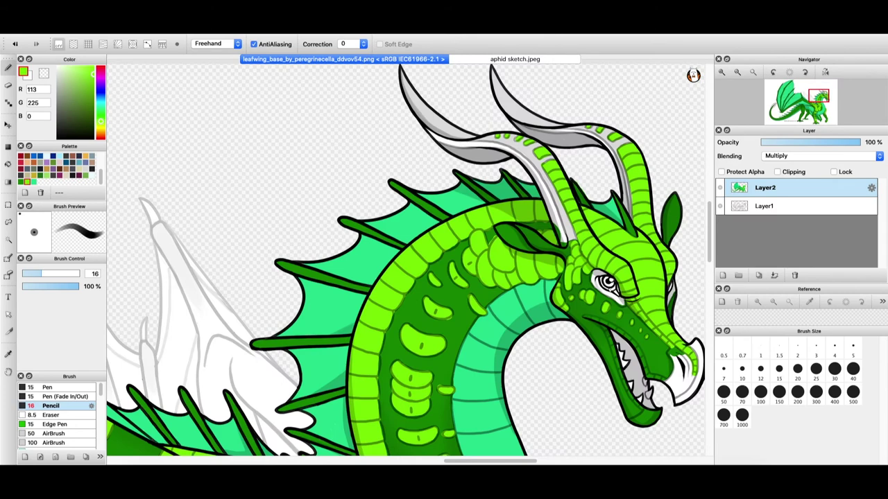
pyautogui.click(26, 274)
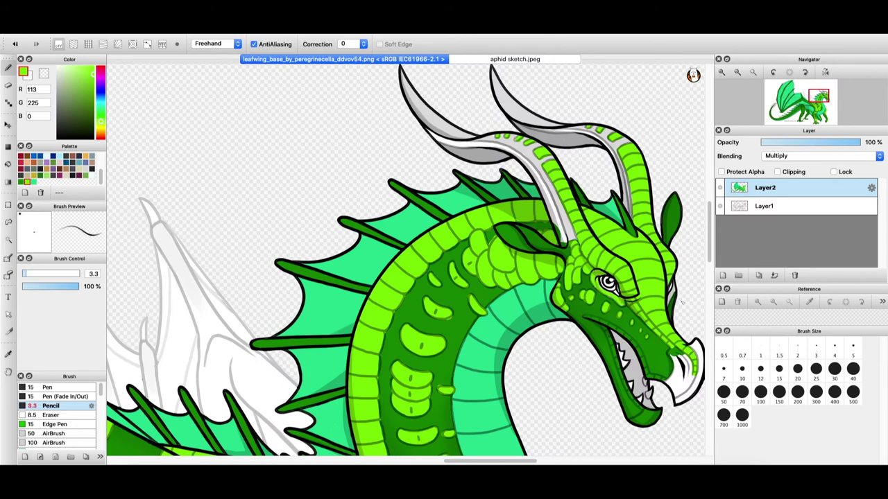
pyautogui.moveTo(709, 254); pyautogui.dragTo(708, 245)
pyautogui.click(21, 181)
pyautogui.click(34, 274)
pyautogui.moveTo(448, 191)
pyautogui.mouseDown()
pyautogui.moveTo(408, 144)
pyautogui.moveTo(484, 214)
pyautogui.moveTo(445, 191)
pyautogui.moveTo(483, 208)
pyautogui.moveTo(499, 200)
pyautogui.moveTo(528, 212)
pyautogui.moveTo(571, 295)
pyautogui.moveTo(550, 229)
pyautogui.moveTo(565, 283)
pyautogui.mouseUp()
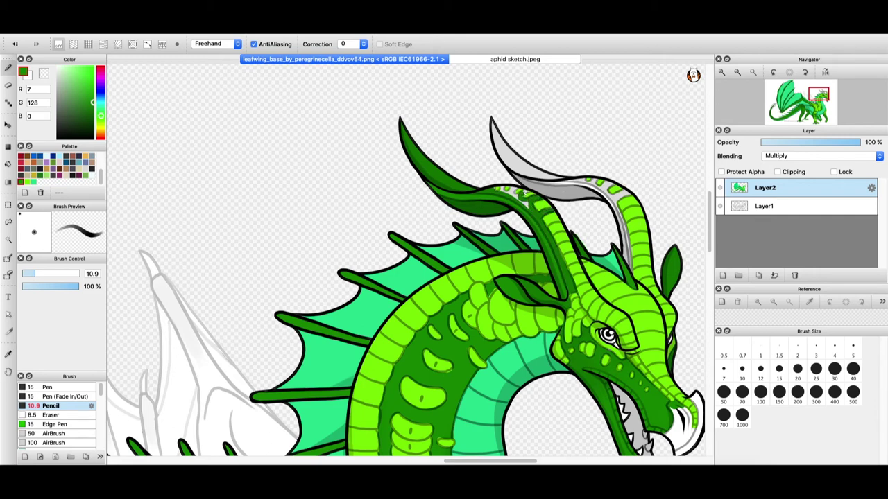
pyautogui.keyDown('alt'); pyautogui.click(537, 206); pyautogui.keyUp('alt')
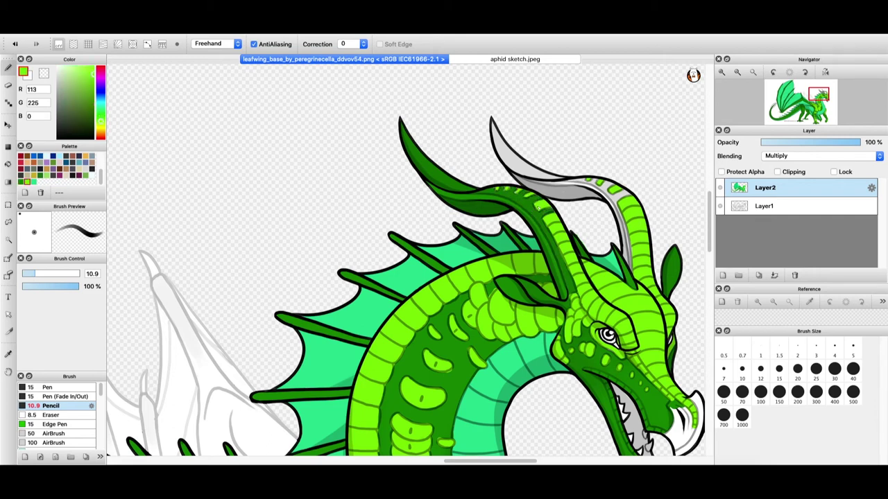
# Fill the far horn around its lime bands with dark green and paint the white area at the snout's tip
pyautogui.click(30, 274)
pyautogui.click(21, 181)
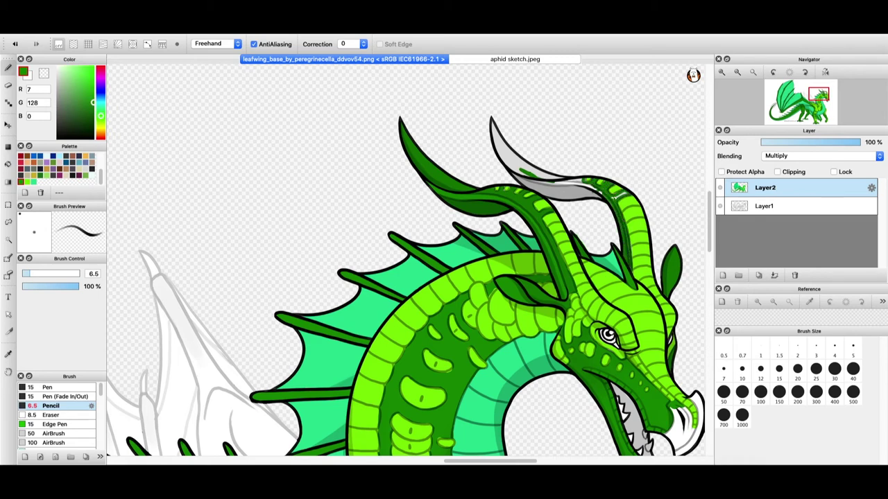
pyautogui.click(44, 274)
pyautogui.moveTo(563, 189)
pyautogui.mouseDown()
pyautogui.moveTo(593, 195)
pyautogui.moveTo(545, 191)
pyautogui.moveTo(552, 187)
pyautogui.moveTo(500, 149)
pyautogui.moveTo(509, 161)
pyautogui.moveTo(491, 124)
pyautogui.mouseUp()
pyautogui.press('[')
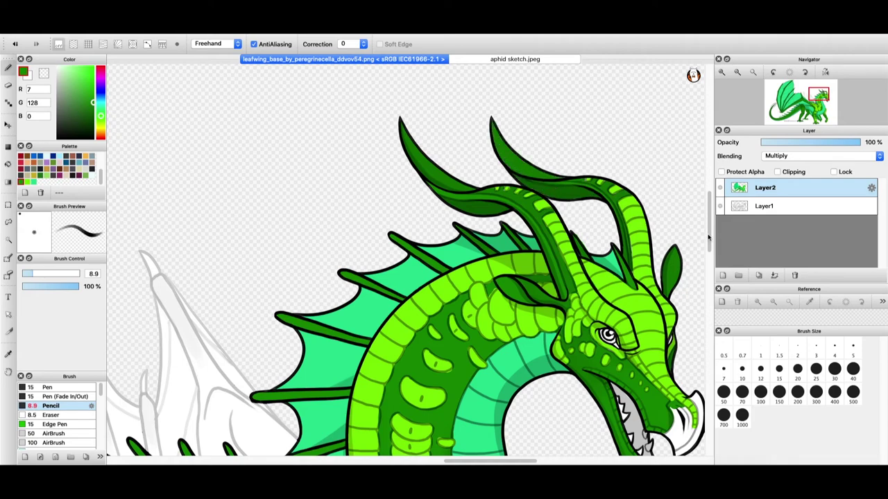
pyautogui.scroll(-5, 710, 236)
pyautogui.moveTo(691, 250); pyautogui.dragTo(687, 280)
pyautogui.moveTo(678, 252); pyautogui.dragTo(671, 278)
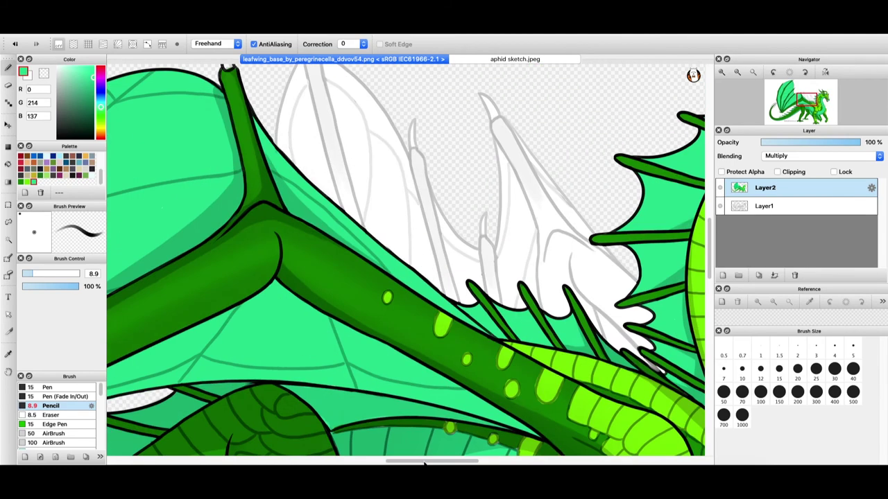
# Paint the far wing's fingers and arm dark green, leaving the claws uncoloured
pyautogui.moveTo(340, 104)
pyautogui.mouseDown()
pyautogui.moveTo(383, 241)
pyautogui.moveTo(379, 262)
pyautogui.moveTo(343, 125)
pyautogui.moveTo(364, 208)
pyautogui.mouseUp()
pyautogui.moveTo(446, 207)
pyautogui.mouseDown()
pyautogui.moveTo(489, 355)
pyautogui.moveTo(451, 230)
pyautogui.mouseUp()
pyautogui.moveTo(517, 294)
pyautogui.mouseDown()
pyautogui.moveTo(531, 355)
pyautogui.moveTo(521, 299)
pyautogui.mouseUp()
pyautogui.moveTo(529, 179)
pyautogui.mouseDown()
pyautogui.moveTo(590, 276)
pyautogui.moveTo(546, 215)
pyautogui.moveTo(583, 278)
pyautogui.moveTo(574, 272)
pyautogui.moveTo(578, 362)
pyautogui.moveTo(593, 333)
pyautogui.moveTo(593, 358)
pyautogui.moveTo(584, 344)
pyautogui.moveTo(582, 287)
pyautogui.moveTo(643, 318)
pyautogui.moveTo(617, 315)
pyautogui.moveTo(659, 347)
pyautogui.moveTo(645, 358)
pyautogui.moveTo(648, 375)
pyautogui.moveTo(683, 400)
pyautogui.mouseUp()
pyautogui.hotkey('ctrl', 'z')
pyautogui.moveTo(601, 309)
pyautogui.mouseDown()
pyautogui.moveTo(602, 326)
pyautogui.moveTo(652, 355)
pyautogui.moveTo(650, 371)
pyautogui.moveTo(683, 401)
pyautogui.mouseUp()
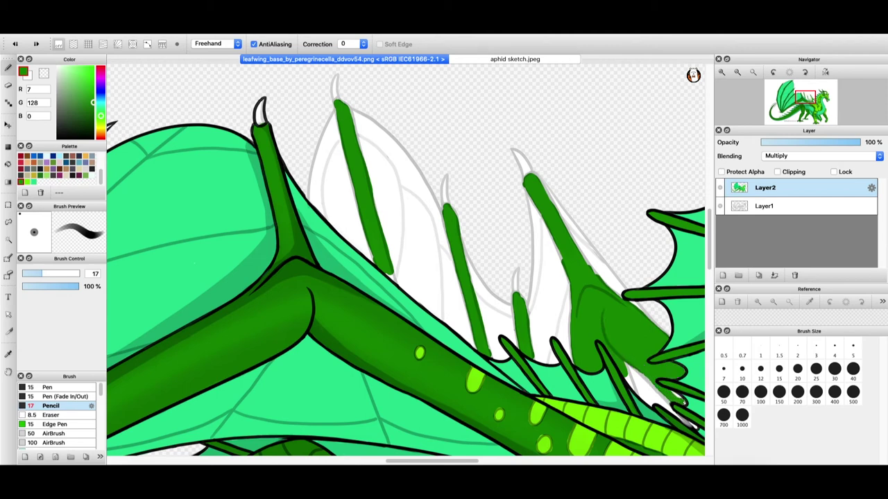
# Fill the far wing's membrane on both sides of the tallest finger with light green, using Pencil size 34 for the wide area
pyautogui.click(33, 182)
pyautogui.click(332, 129)
pyautogui.click(37, 275)
pyautogui.moveTo(334, 116)
pyautogui.mouseDown()
pyautogui.moveTo(316, 168)
pyautogui.moveTo(369, 260)
pyautogui.moveTo(336, 122)
pyautogui.mouseUp()
pyautogui.moveTo(339, 161)
pyautogui.mouseDown()
pyautogui.moveTo(360, 243)
pyautogui.moveTo(323, 146)
pyautogui.moveTo(340, 187)
pyautogui.mouseUp()
pyautogui.moveTo(353, 111)
pyautogui.mouseDown()
pyautogui.moveTo(435, 201)
pyautogui.moveTo(476, 347)
pyautogui.mouseUp()
pyautogui.keyDown('alt'); pyautogui.click(358, 110); pyautogui.keyUp('alt')
pyautogui.keyDown('alt'); pyautogui.click(162, 156); pyautogui.keyUp('alt')
pyautogui.moveTo(352, 115); pyautogui.dragTo(388, 235)
pyautogui.moveTo(400, 278); pyautogui.dragTo(461, 336)
pyautogui.click(56, 274)
pyautogui.moveTo(404, 251)
pyautogui.mouseDown()
pyautogui.moveTo(427, 299)
pyautogui.moveTo(416, 207)
pyautogui.moveTo(424, 195)
pyautogui.moveTo(378, 156)
pyautogui.mouseUp()
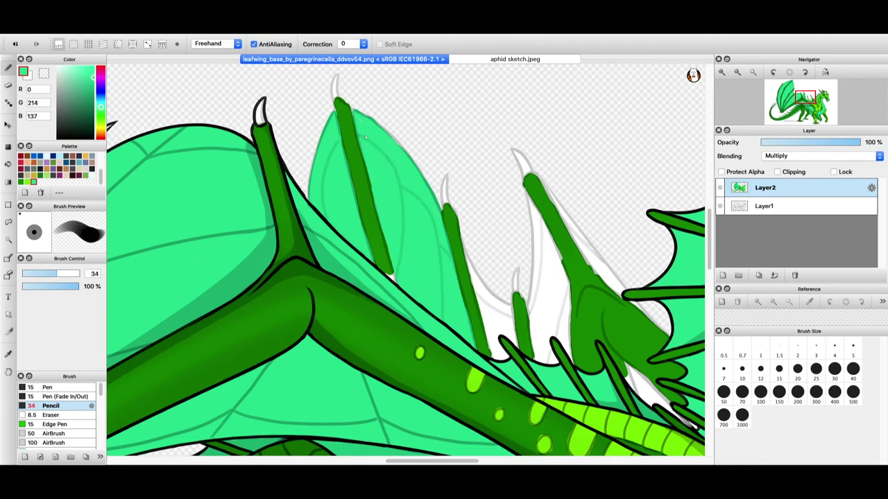
# Extend the tallest finger's base in dark green and fill the far wing's membrane between the next two fingers with light green
pyautogui.click(21, 182)
pyautogui.click(42, 274)
pyautogui.click(34, 275)
pyautogui.moveTo(390, 273); pyautogui.dragTo(397, 283)
pyautogui.click(34, 182)
pyautogui.click(42, 274)
pyautogui.moveTo(480, 286)
pyautogui.mouseDown()
pyautogui.moveTo(514, 322)
pyautogui.moveTo(506, 356)
pyautogui.mouseUp()
pyautogui.moveTo(488, 313)
pyautogui.mouseDown()
pyautogui.moveTo(496, 326)
pyautogui.moveTo(507, 312)
pyautogui.mouseUp()
pyautogui.press('[')
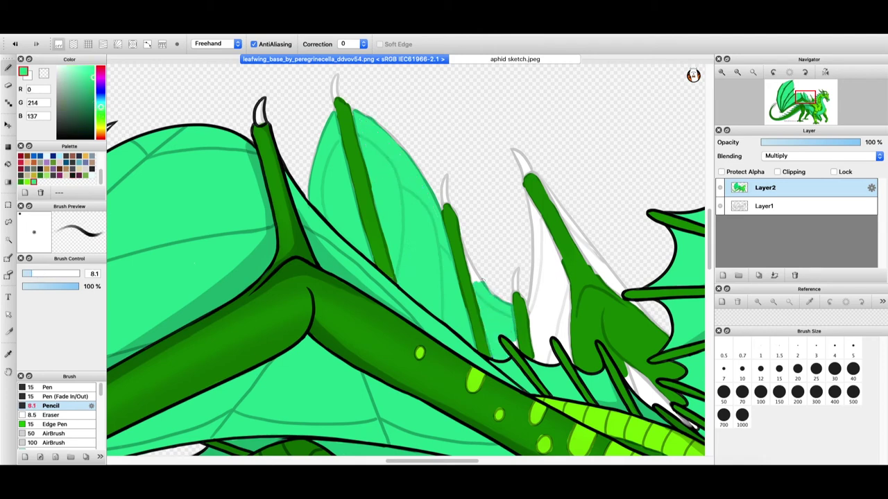
# Outline the membrane between the shortest finger and the far wing's arm at Pencil size 8.1 and fill it with light green
pyautogui.moveTo(533, 262); pyautogui.dragTo(526, 197)
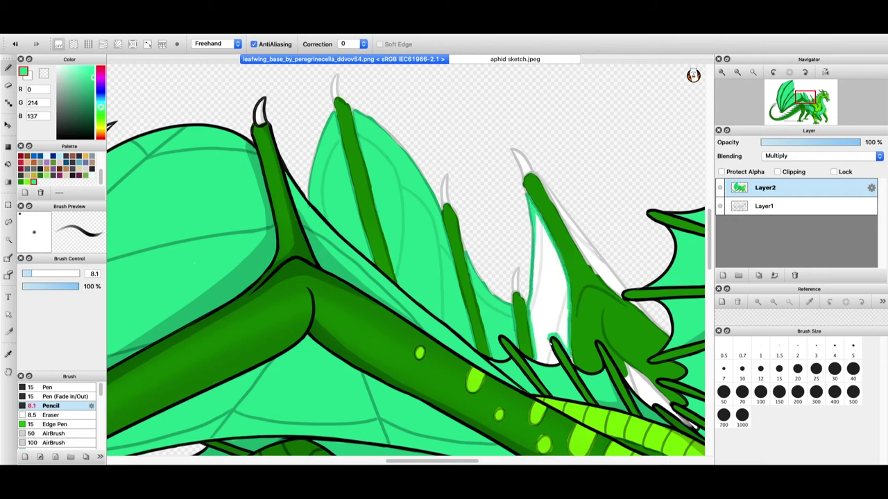
pyautogui.click(45, 275)
pyautogui.moveTo(544, 353)
pyautogui.mouseDown()
pyautogui.moveTo(536, 305)
pyautogui.moveTo(561, 309)
pyautogui.moveTo(540, 220)
pyautogui.moveTo(542, 240)
pyautogui.mouseUp()
# Fill the narrow membrane along the far wing arm's outer edge and the gap at its base with light green
pyautogui.press('[')
pyautogui.moveTo(541, 182)
pyautogui.mouseDown()
pyautogui.moveTo(605, 281)
pyautogui.moveTo(594, 264)
pyautogui.mouseUp()
pyautogui.click(28, 274)
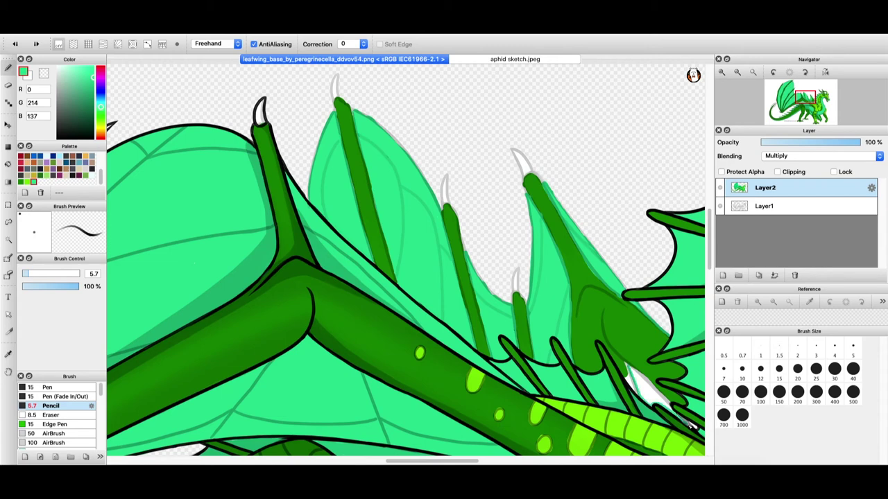
pyautogui.click(39, 274)
pyautogui.moveTo(639, 385)
pyautogui.mouseDown()
pyautogui.moveTo(656, 402)
pyautogui.moveTo(636, 379)
pyautogui.moveTo(634, 390)
pyautogui.mouseUp()
pyautogui.click(21, 182)
pyautogui.click(27, 274)
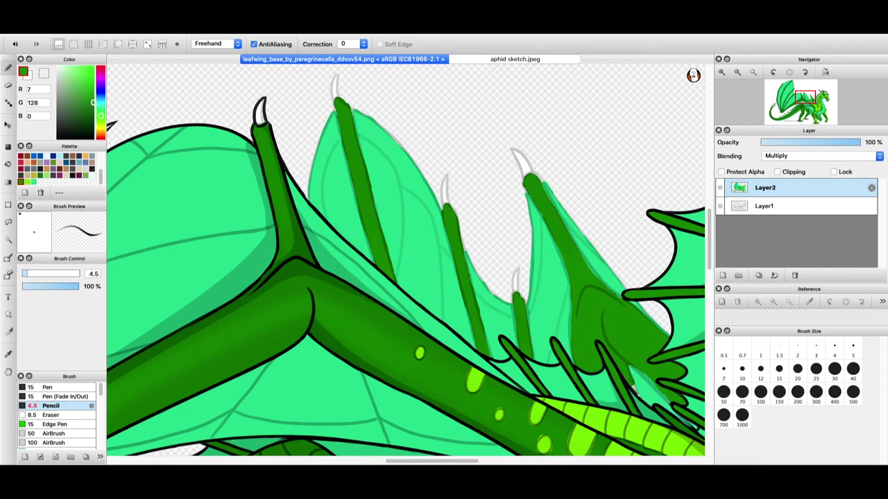
# Fill the leaf-shaped membrane at the tail's tip with light green
pyautogui.hscroll(-10, 477, 395)
pyautogui.scroll(-3, 406, 260)
pyautogui.scroll(-1, 406, 260)
pyautogui.click(33, 182)
pyautogui.click(39, 274)
pyautogui.moveTo(308, 243)
pyautogui.mouseDown()
pyautogui.moveTo(252, 323)
pyautogui.moveTo(284, 251)
pyautogui.moveTo(357, 186)
pyautogui.moveTo(415, 179)
pyautogui.moveTo(333, 298)
pyautogui.moveTo(336, 262)
pyautogui.moveTo(382, 210)
pyautogui.moveTo(297, 247)
pyautogui.moveTo(361, 203)
pyautogui.moveTo(301, 318)
pyautogui.moveTo(406, 181)
pyautogui.moveTo(328, 208)
pyautogui.mouseUp()
pyautogui.click(51, 274)
pyautogui.click(33, 274)
pyautogui.moveTo(254, 323); pyautogui.dragTo(249, 331)
# Paint the spots and small scales along the tail's tip lime green at Pencil size 8.9
pyautogui.click(27, 181)
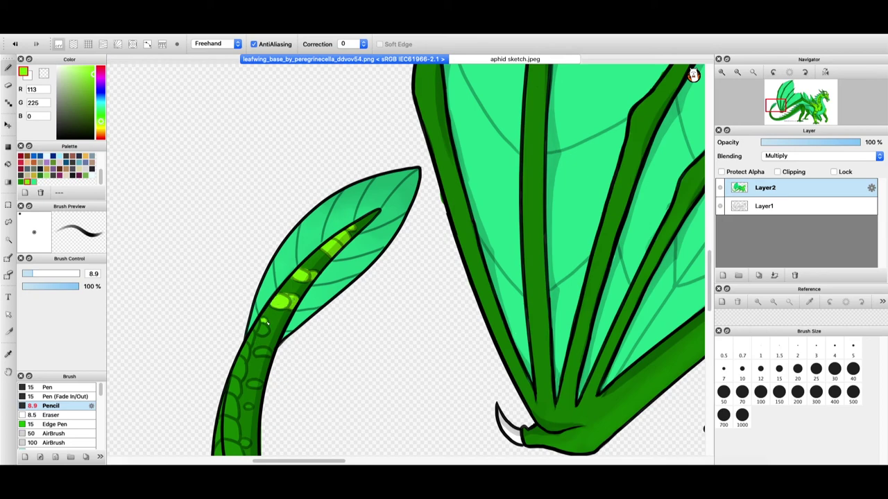
pyautogui.scroll(-5, 264, 352)
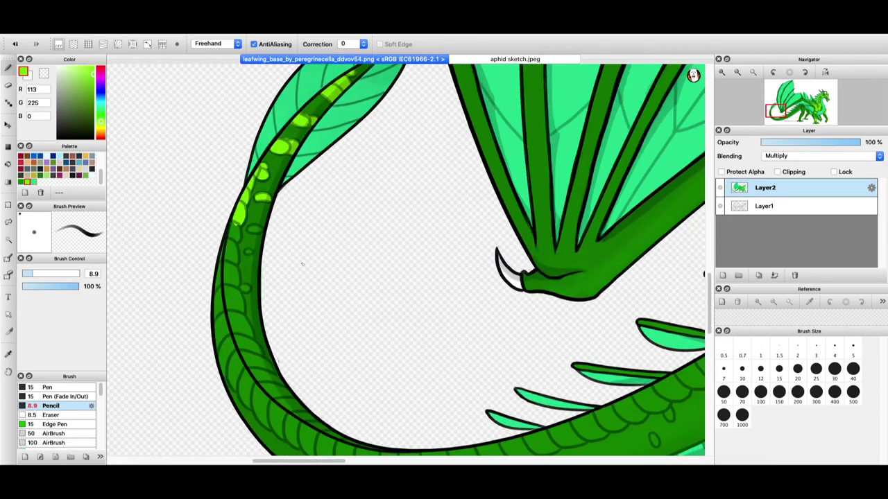
pyautogui.moveTo(240, 208); pyautogui.dragTo(235, 244)
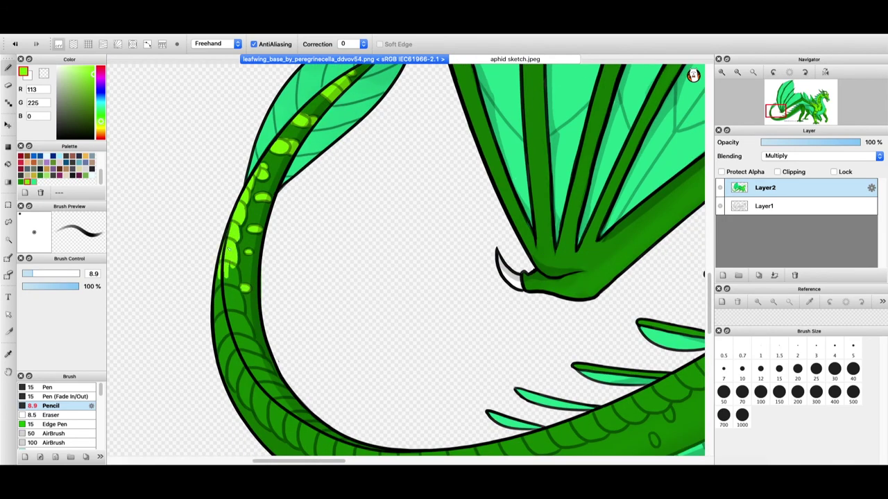
# Paint the band of scales along the tail's curve and upper edge lime green at Pencil size 21
pyautogui.click(47, 274)
pyautogui.moveTo(225, 272)
pyautogui.mouseDown()
pyautogui.moveTo(220, 289)
pyautogui.moveTo(239, 314)
pyautogui.mouseUp()
pyautogui.moveTo(234, 377); pyautogui.dragTo(299, 437)
pyautogui.scroll(-4, 299, 437)
pyautogui.moveTo(300, 309)
pyautogui.mouseDown()
pyautogui.moveTo(413, 335)
pyautogui.moveTo(541, 316)
pyautogui.moveTo(690, 255)
pyautogui.mouseUp()
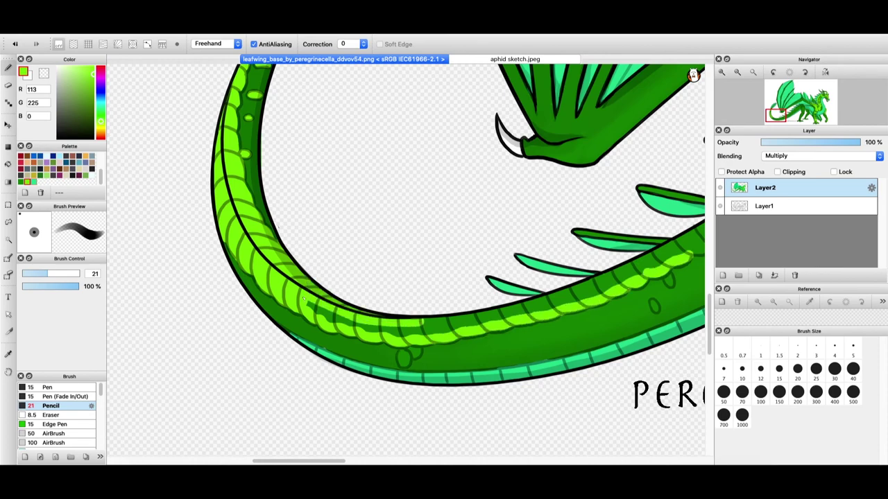
pyautogui.moveTo(331, 462); pyautogui.dragTo(377, 463)
pyautogui.moveTo(371, 287); pyautogui.dragTo(571, 213)
pyautogui.moveTo(540, 199); pyautogui.dragTo(634, 141)
# Paint the back scales, overlapping scale cluster and large spots near the tail's base lime green
pyautogui.moveTo(368, 462); pyautogui.dragTo(387, 461)
pyautogui.moveTo(709, 326); pyautogui.dragTo(708, 297)
pyautogui.moveTo(541, 207)
pyautogui.mouseDown()
pyautogui.moveTo(463, 272)
pyautogui.moveTo(667, 112)
pyautogui.moveTo(693, 177)
pyautogui.moveTo(620, 257)
pyautogui.moveTo(652, 212)
pyautogui.moveTo(682, 200)
pyautogui.mouseUp()
pyautogui.moveTo(541, 256); pyautogui.dragTo(546, 274)
pyautogui.moveTo(531, 312)
pyautogui.mouseDown()
pyautogui.moveTo(530, 323)
pyautogui.moveTo(504, 311)
pyautogui.mouseUp()
pyautogui.moveTo(586, 262); pyautogui.dragTo(590, 277)
pyautogui.moveTo(450, 328); pyautogui.dragTo(450, 349)
pyautogui.moveTo(417, 357)
pyautogui.mouseDown()
pyautogui.moveTo(424, 369)
pyautogui.moveTo(417, 351)
pyautogui.mouseUp()
pyautogui.moveTo(383, 375)
pyautogui.mouseDown()
pyautogui.moveTo(391, 399)
pyautogui.moveTo(434, 331)
pyautogui.mouseUp()
pyautogui.press('super+z')
pyautogui.moveTo(358, 386)
pyautogui.mouseDown()
pyautogui.moveTo(393, 400)
pyautogui.moveTo(385, 371)
pyautogui.moveTo(593, 207)
pyautogui.moveTo(336, 379)
pyautogui.moveTo(650, 157)
pyautogui.moveTo(624, 194)
pyautogui.mouseUp()
# Paint the remaining loose spots along the side of the tail lime green at Pencil size 16
pyautogui.click(63, 274)
pyautogui.click(42, 274)
pyautogui.moveTo(338, 431); pyautogui.dragTo(340, 436)
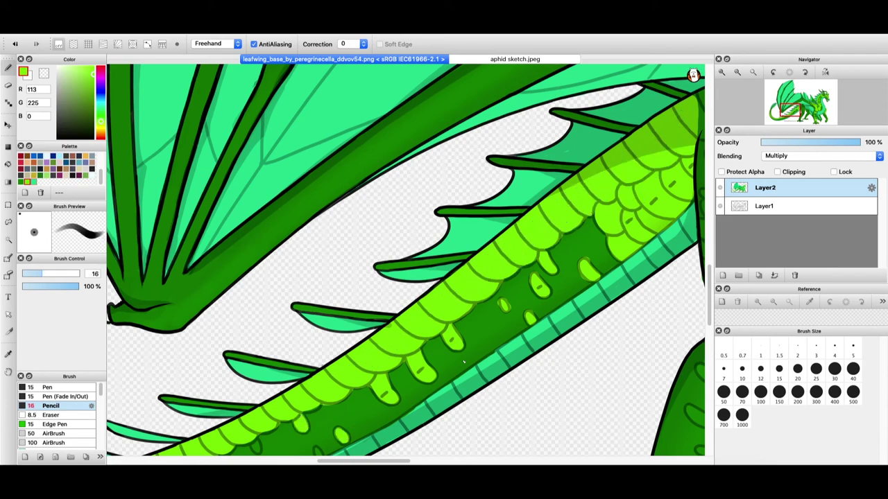
pyautogui.scroll(-5, 463, 362)
pyautogui.moveTo(317, 271); pyautogui.dragTo(319, 277)
pyautogui.moveTo(397, 461); pyautogui.dragTo(367, 461)
pyautogui.moveTo(188, 338); pyautogui.dragTo(194, 345)
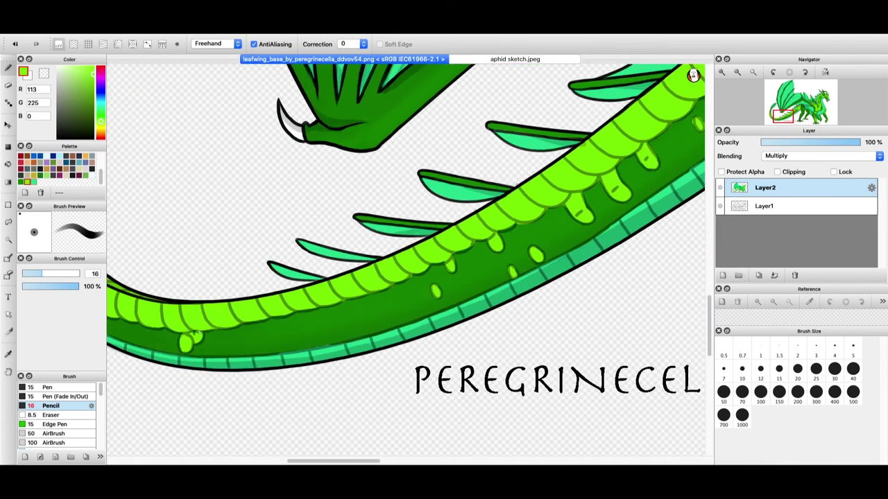
# Paint the hip and thigh scales of the near hind leg lime green
pyautogui.moveTo(347, 461); pyautogui.dragTo(444, 461)
pyautogui.moveTo(709, 313); pyautogui.dragTo(710, 281)
pyautogui.moveTo(259, 113)
pyautogui.mouseDown()
pyautogui.moveTo(324, 107)
pyautogui.moveTo(350, 143)
pyautogui.mouseUp()
pyautogui.moveTo(261, 153)
pyautogui.mouseDown()
pyautogui.moveTo(288, 142)
pyautogui.moveTo(292, 118)
pyautogui.moveTo(294, 166)
pyautogui.moveTo(271, 211)
pyautogui.moveTo(285, 236)
pyautogui.moveTo(266, 263)
pyautogui.moveTo(278, 298)
pyautogui.moveTo(269, 295)
pyautogui.moveTo(344, 326)
pyautogui.moveTo(298, 323)
pyautogui.mouseUp()
pyautogui.moveTo(262, 386)
pyautogui.mouseDown()
pyautogui.moveTo(260, 435)
pyautogui.moveTo(309, 413)
pyautogui.moveTo(378, 245)
pyautogui.moveTo(316, 279)
pyautogui.moveTo(301, 199)
pyautogui.mouseUp()
pyautogui.click(58, 273)
pyautogui.moveTo(316, 265)
pyautogui.mouseDown()
pyautogui.moveTo(365, 213)
pyautogui.moveTo(316, 201)
pyautogui.moveTo(349, 201)
pyautogui.mouseUp()
# Paint the overlapping scales on the far hind leg's thigh lime green
pyautogui.click(22, 182)
pyautogui.click(44, 273)
pyautogui.moveTo(708, 274); pyautogui.dragTo(709, 295)
pyautogui.click(27, 182)
pyautogui.click(49, 273)
pyautogui.moveTo(459, 133)
pyautogui.mouseDown()
pyautogui.moveTo(491, 152)
pyautogui.moveTo(501, 190)
pyautogui.moveTo(472, 208)
pyautogui.moveTo(502, 209)
pyautogui.mouseUp()
pyautogui.moveTo(494, 231)
pyautogui.mouseDown()
pyautogui.moveTo(508, 234)
pyautogui.moveTo(497, 232)
pyautogui.mouseUp()
pyautogui.press('super+z')
# Paint the knee and shin spots on both hind legs lime green, starting at Pencil size 13.2
pyautogui.click(38, 273)
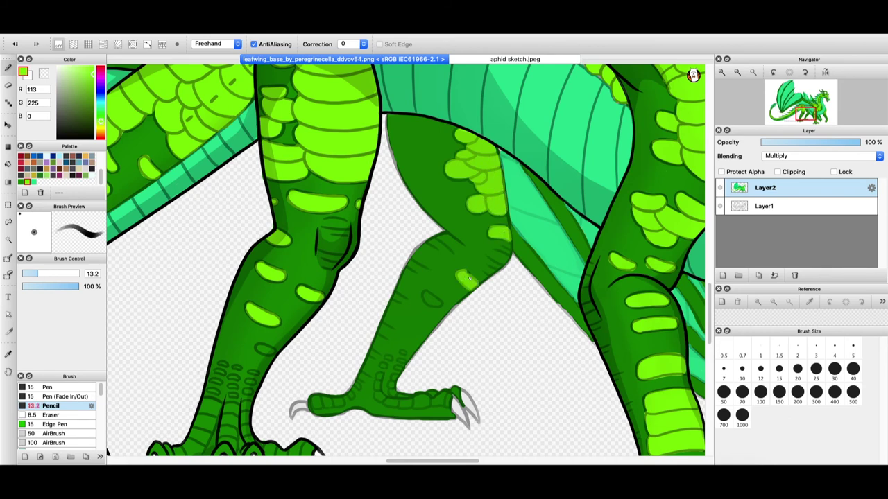
pyautogui.click(403, 354)
pyautogui.click(21, 181)
pyautogui.click(27, 182)
pyautogui.click(42, 273)
pyautogui.moveTo(259, 348); pyautogui.dragTo(271, 350)
# Paint the small ankle scales of both hind legs and the far hind foot's toe scales lime green at Pencil size 8.1
pyautogui.click(32, 273)
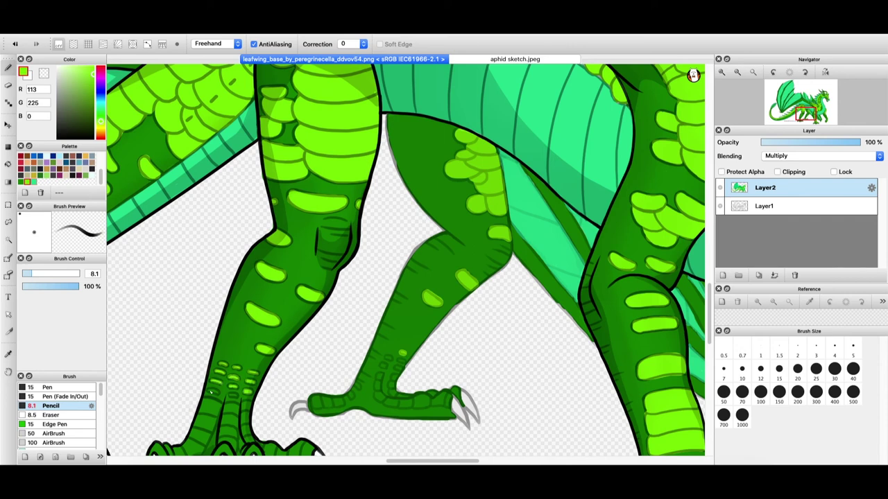
pyautogui.click(399, 368)
pyautogui.moveTo(377, 373); pyautogui.dragTo(429, 408)
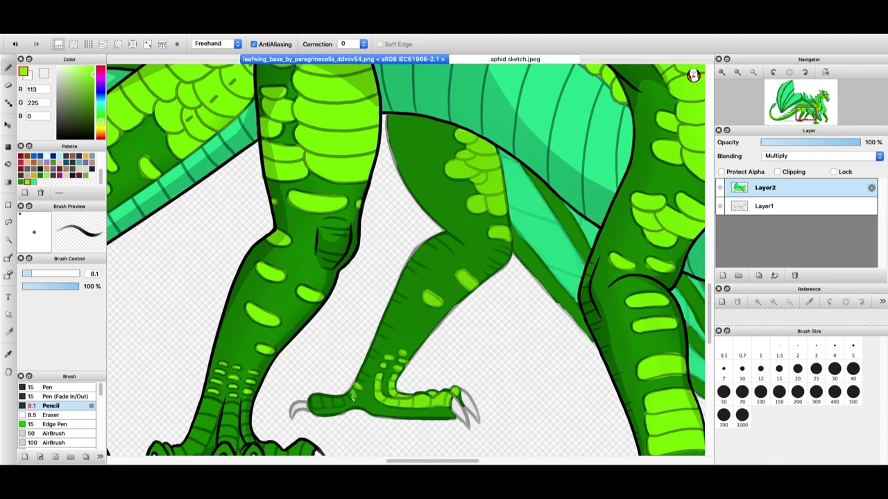
# Paint the scales on the near hind foot's instep and toes lime green
pyautogui.moveTo(710, 304); pyautogui.dragTo(710, 316)
pyautogui.moveTo(402, 462); pyautogui.dragTo(372, 462)
pyautogui.moveTo(396, 312)
pyautogui.mouseDown()
pyautogui.moveTo(400, 360)
pyautogui.moveTo(342, 364)
pyautogui.mouseUp()
pyautogui.press('super+z')
pyautogui.moveTo(357, 358)
pyautogui.mouseDown()
pyautogui.moveTo(363, 372)
pyautogui.moveTo(412, 317)
pyautogui.mouseUp()
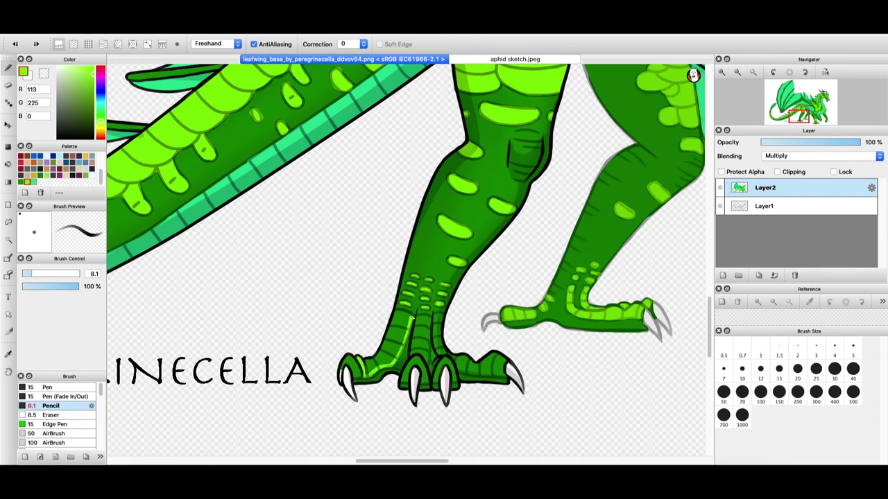
pyautogui.moveTo(370, 369)
pyautogui.mouseDown()
pyautogui.moveTo(403, 317)
pyautogui.moveTo(423, 318)
pyautogui.moveTo(416, 350)
pyautogui.moveTo(424, 324)
pyautogui.mouseUp()
pyautogui.moveTo(343, 368); pyautogui.dragTo(352, 367)
pyautogui.moveTo(440, 319)
pyautogui.mouseDown()
pyautogui.moveTo(433, 366)
pyautogui.moveTo(434, 357)
pyautogui.mouseUp()
pyautogui.moveTo(404, 381)
pyautogui.mouseDown()
pyautogui.moveTo(424, 364)
pyautogui.moveTo(455, 380)
pyautogui.mouseUp()
pyautogui.moveTo(437, 323)
pyautogui.mouseDown()
pyautogui.moveTo(440, 354)
pyautogui.moveTo(505, 357)
pyautogui.moveTo(459, 366)
pyautogui.moveTo(495, 367)
pyautogui.mouseUp()
pyautogui.moveTo(399, 313); pyautogui.dragTo(409, 310)
# Paint the toe scales of the near front foot lime green
pyautogui.click(21, 182)
pyautogui.click(27, 182)
pyautogui.moveTo(427, 461); pyautogui.dragTo(507, 462)
pyautogui.moveTo(342, 451)
pyautogui.mouseDown()
pyautogui.moveTo(352, 430)
pyautogui.moveTo(358, 451)
pyautogui.mouseUp()
pyautogui.moveTo(373, 431)
pyautogui.mouseDown()
pyautogui.moveTo(376, 451)
pyautogui.moveTo(393, 452)
pyautogui.mouseUp()
pyautogui.moveTo(377, 429); pyautogui.dragTo(382, 445)
# Paint the near hind foot's sole and the far front leg's inner edge and palm light green, finishing at Pencil size 7.7
pyautogui.hscroll(-8, 176, 247)
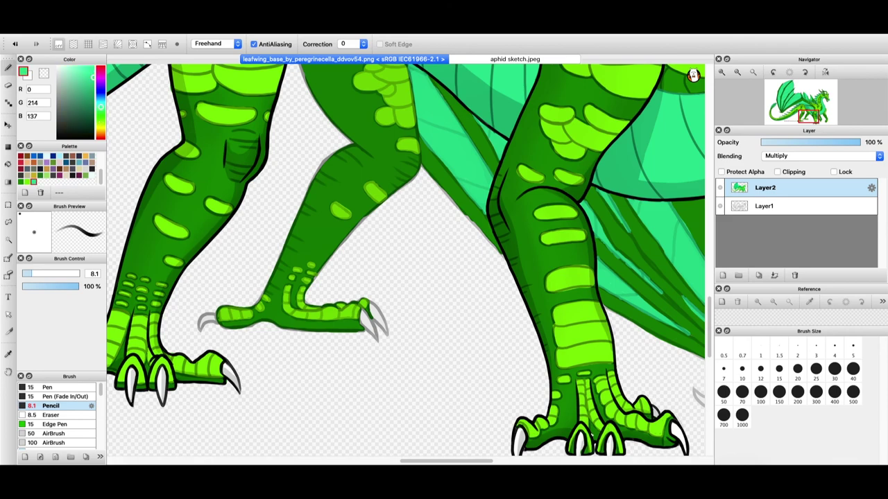
pyautogui.hscroll(-8, 406, 260)
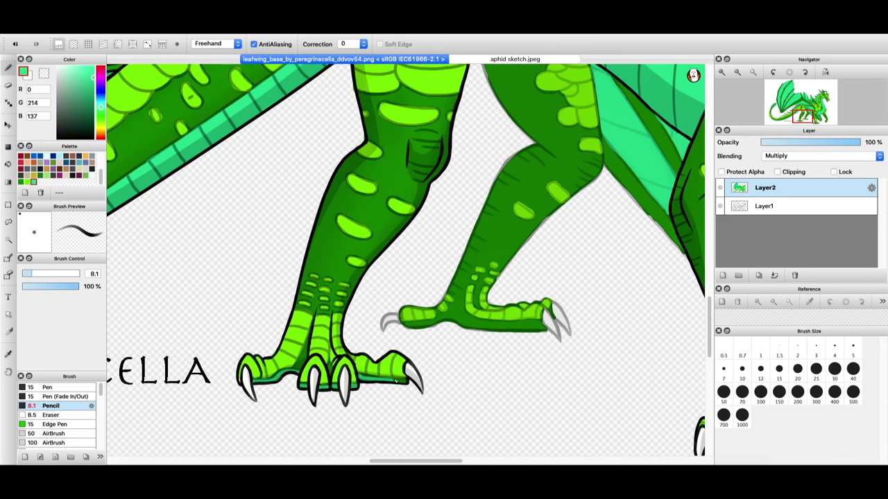
pyautogui.hscroll(10, 488, 464)
pyautogui.hscroll(8, 489, 464)
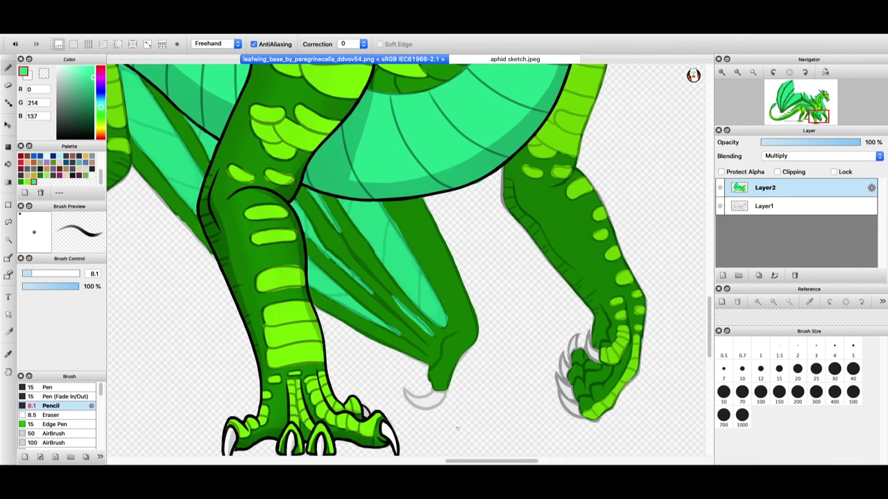
pyautogui.moveTo(522, 183)
pyautogui.mouseDown()
pyautogui.moveTo(532, 218)
pyautogui.moveTo(597, 303)
pyautogui.moveTo(610, 345)
pyautogui.moveTo(622, 325)
pyautogui.moveTo(611, 343)
pyautogui.moveTo(619, 368)
pyautogui.moveTo(591, 387)
pyautogui.moveTo(631, 369)
pyautogui.moveTo(598, 408)
pyautogui.mouseUp()
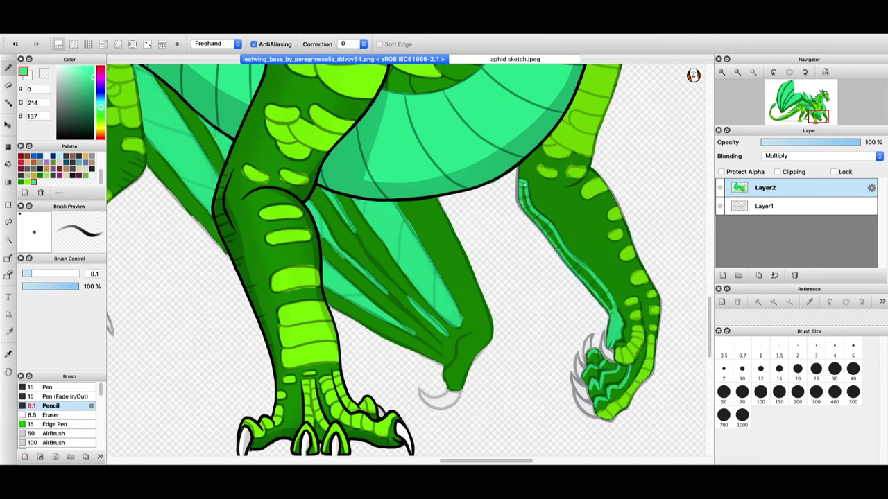
pyautogui.moveTo(527, 206); pyautogui.dragTo(541, 220)
pyautogui.click(38, 274)
pyautogui.moveTo(541, 224); pyautogui.dragTo(610, 306)
pyautogui.click(32, 274)
pyautogui.moveTo(615, 344)
pyautogui.mouseDown()
pyautogui.moveTo(625, 344)
pyautogui.moveTo(618, 309)
pyautogui.mouseUp()
pyautogui.moveTo(619, 309); pyautogui.dragTo(622, 341)
pyautogui.scroll(5, 92, 175)
pyautogui.click(91, 175)
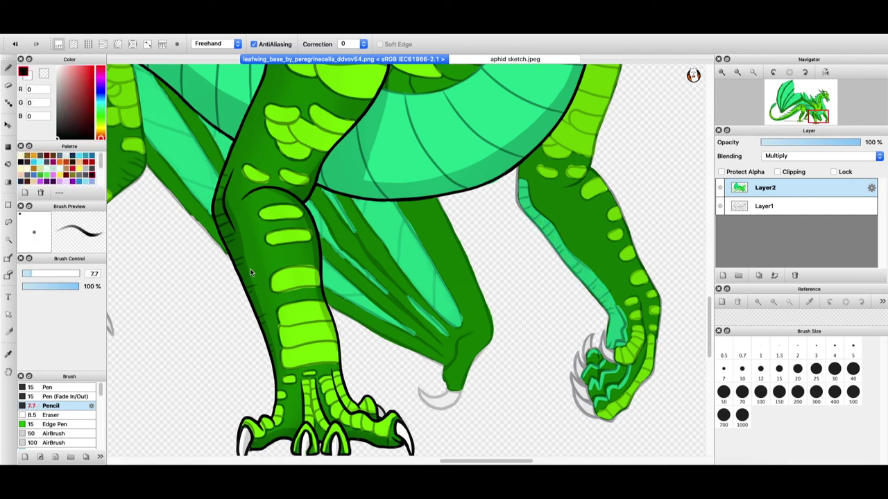
pyautogui.moveTo(711, 317); pyautogui.dragTo(710, 328)
pyautogui.moveTo(268, 356); pyautogui.dragTo(268, 387)
pyautogui.press('super+z')
pyautogui.click(88, 178)
pyautogui.moveTo(269, 357)
pyautogui.mouseDown()
pyautogui.moveTo(265, 387)
pyautogui.moveTo(272, 362)
pyautogui.mouseUp()
pyautogui.press('super+z')
# Fill the near front foot's claws and the claw on the folded wing behind it dark grey (55, 55, 55)
pyautogui.moveTo(102, 165); pyautogui.dragTo(102, 181)
pyautogui.click(65, 157)
pyautogui.moveTo(269, 357)
pyautogui.mouseDown()
pyautogui.moveTo(265, 383)
pyautogui.moveTo(270, 367)
pyautogui.mouseUp()
pyautogui.moveTo(329, 360); pyautogui.dragTo(330, 394)
pyautogui.moveTo(359, 364); pyautogui.dragTo(360, 393)
pyautogui.moveTo(420, 351); pyautogui.dragTo(431, 368)
pyautogui.moveTo(443, 319)
pyautogui.mouseDown()
pyautogui.moveTo(483, 320)
pyautogui.moveTo(447, 323)
pyautogui.moveTo(477, 326)
pyautogui.mouseUp()
# Fill the claws of the raised far front foot dark grey at Pencil size 5.3
pyautogui.press('[')
pyautogui.press('[')
pyautogui.press('[')
pyautogui.press('[')
pyautogui.moveTo(614, 265)
pyautogui.mouseDown()
pyautogui.moveTo(597, 327)
pyautogui.moveTo(619, 344)
pyautogui.mouseUp()
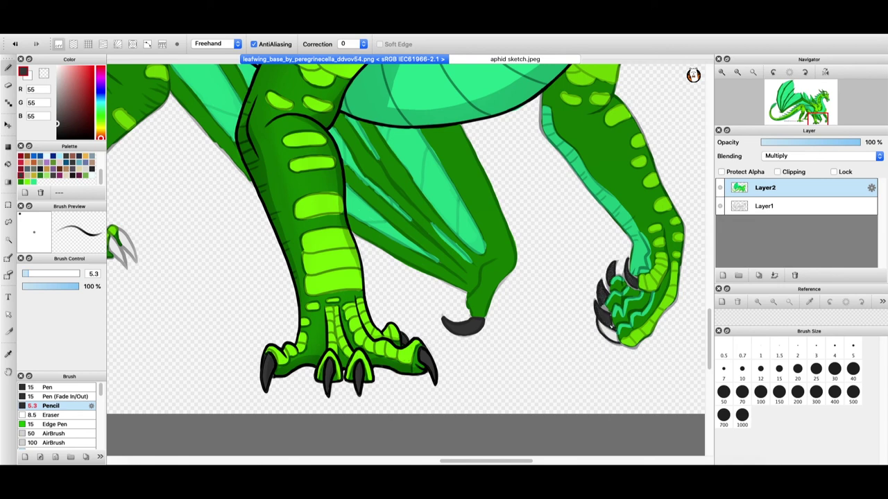
pyautogui.moveTo(599, 323)
pyautogui.mouseDown()
pyautogui.moveTo(618, 342)
pyautogui.moveTo(606, 331)
pyautogui.mouseUp()
# Fill the rear and front claws of the far hind foot dark grey
pyautogui.moveTo(486, 460); pyautogui.dragTo(431, 461)
pyautogui.moveTo(310, 237); pyautogui.dragTo(294, 254)
pyautogui.moveTo(295, 251)
pyautogui.mouseDown()
pyautogui.moveTo(311, 247)
pyautogui.moveTo(299, 244)
pyautogui.mouseUp()
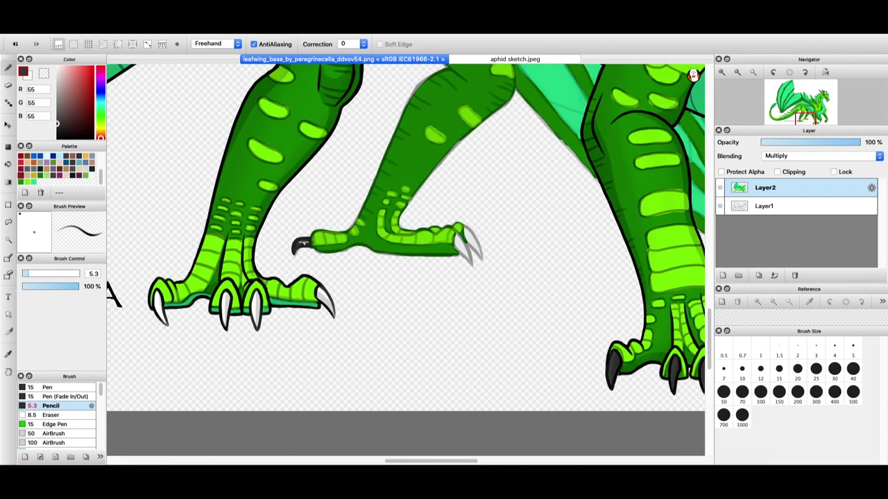
pyautogui.moveTo(462, 238)
pyautogui.mouseDown()
pyautogui.moveTo(460, 257)
pyautogui.moveTo(477, 253)
pyautogui.mouseUp()
# Fill the claws of the near hind foot dark grey
pyautogui.moveTo(468, 461); pyautogui.dragTo(439, 461)
pyautogui.moveTo(310, 293); pyautogui.dragTo(319, 322)
pyautogui.moveTo(311, 293); pyautogui.dragTo(314, 315)
pyautogui.click(35, 274)
pyautogui.moveTo(379, 292); pyautogui.dragTo(379, 326)
pyautogui.moveTo(381, 297)
pyautogui.mouseDown()
pyautogui.moveTo(381, 311)
pyautogui.moveTo(410, 326)
pyautogui.moveTo(411, 311)
pyautogui.mouseUp()
pyautogui.moveTo(473, 287); pyautogui.dragTo(486, 312)
# Fill the claws along the near wing's edge and on its upper spur dark grey at Pencil size 6.9
pyautogui.click(30, 274)
pyautogui.moveTo(407, 462); pyautogui.dragTo(370, 461)
pyautogui.moveTo(709, 339); pyautogui.dragTo(709, 224)
pyautogui.moveTo(467, 88); pyautogui.dragTo(481, 75)
pyautogui.moveTo(506, 218); pyautogui.dragTo(484, 231)
pyautogui.moveTo(487, 230); pyautogui.dragTo(496, 226)
pyautogui.moveTo(648, 210); pyautogui.dragTo(656, 194)
pyautogui.moveTo(656, 195); pyautogui.dragTo(654, 217)
# Fill the near wing's outer fingertip claws and its wrist claw dark grey
pyautogui.moveTo(370, 461); pyautogui.dragTo(348, 462)
pyautogui.moveTo(708, 224); pyautogui.dragTo(709, 175)
pyautogui.moveTo(559, 167); pyautogui.dragTo(588, 161)
pyautogui.moveTo(577, 166); pyautogui.dragTo(563, 170)
pyautogui.moveTo(297, 243); pyautogui.dragTo(277, 262)
pyautogui.scroll(-10, 416, 277)
pyautogui.moveTo(179, 208); pyautogui.dragTo(200, 240)
# Fill the four claws along the top of the far wing dark grey
pyautogui.moveTo(349, 461); pyautogui.dragTo(469, 461)
pyautogui.moveTo(708, 312); pyautogui.dragTo(709, 240)
pyautogui.moveTo(280, 129); pyautogui.dragTo(288, 152)
pyautogui.moveTo(279, 129); pyautogui.dragTo(297, 154)
pyautogui.moveTo(208, 185); pyautogui.dragTo(215, 170)
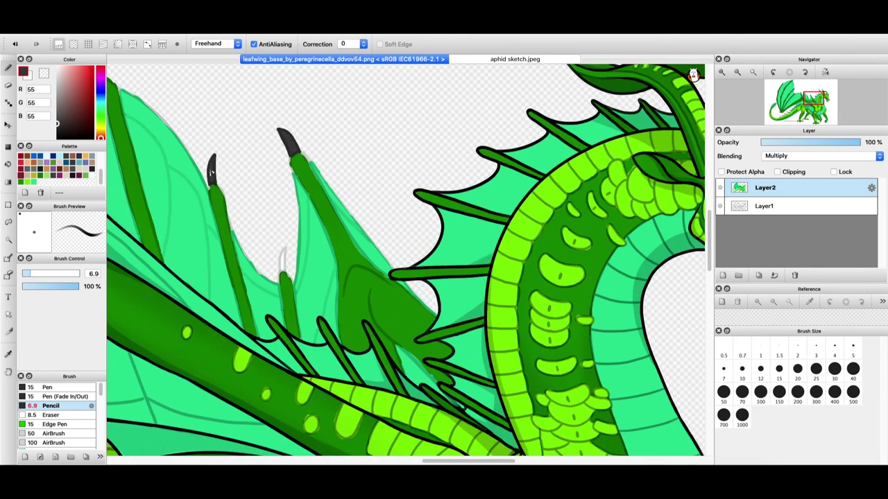
pyautogui.moveTo(284, 272); pyautogui.dragTo(283, 252)
pyautogui.hscroll(-5, 417, 277)
pyautogui.scroll(1, 417, 277)
pyautogui.moveTo(279, 97); pyautogui.dragTo(279, 75)
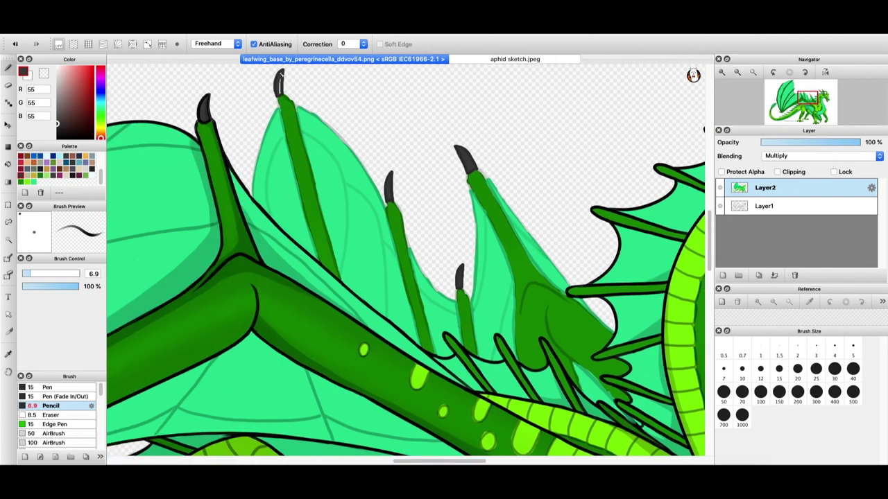
# Fill the inside of the dragon's open mouth dark red (144, 37, 37), leaving the teeth uncoloured
pyautogui.press('super+minus')
pyautogui.press('super+minus')
pyautogui.moveTo(441, 464)
pyautogui.mouseDown()
pyautogui.moveTo(388, 464)
pyautogui.moveTo(507, 462)
pyautogui.mouseUp()
pyautogui.press('super+minus')
pyautogui.press('super+minus')
pyautogui.press('super+plus')
pyautogui.press('super+plus')
pyautogui.press('super+plus')
pyautogui.click(33, 182)
pyautogui.press('super+plus')
pyautogui.press('super+plus')
pyautogui.click(21, 169)
pyautogui.moveTo(500, 265)
pyautogui.mouseDown()
pyautogui.moveTo(475, 209)
pyautogui.moveTo(516, 269)
pyautogui.moveTo(531, 314)
pyautogui.moveTo(491, 265)
pyautogui.moveTo(512, 302)
pyautogui.moveTo(508, 257)
pyautogui.mouseUp()
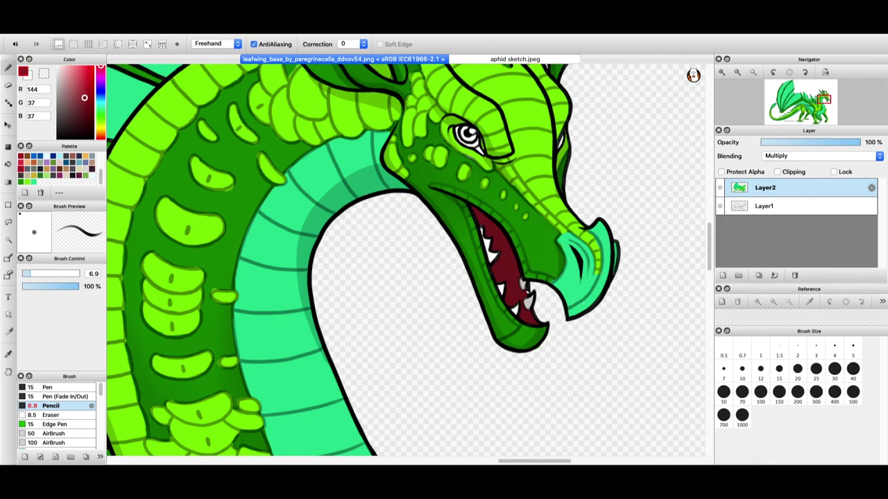
# Check the aphid sketch.jpeg reference and return to the LeafWing base drawing
pyautogui.scroll(3, 528, 294)
pyautogui.rightClick(474, 256)
pyautogui.click(515, 58)
pyautogui.click(344, 59)
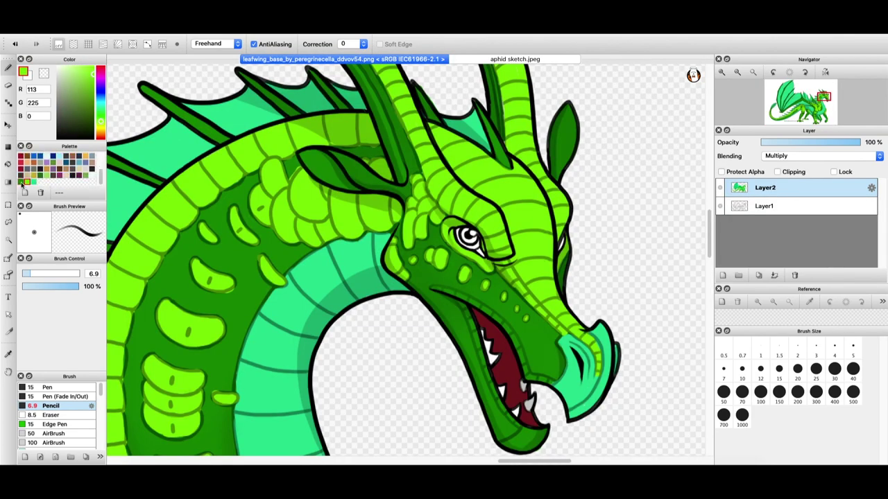
# Colour the iris of the dragon's eye a darker green (5, 95, 0) at Pencil size 3.7
pyautogui.click(21, 182)
pyautogui.click(94, 111)
pyautogui.click(27, 274)
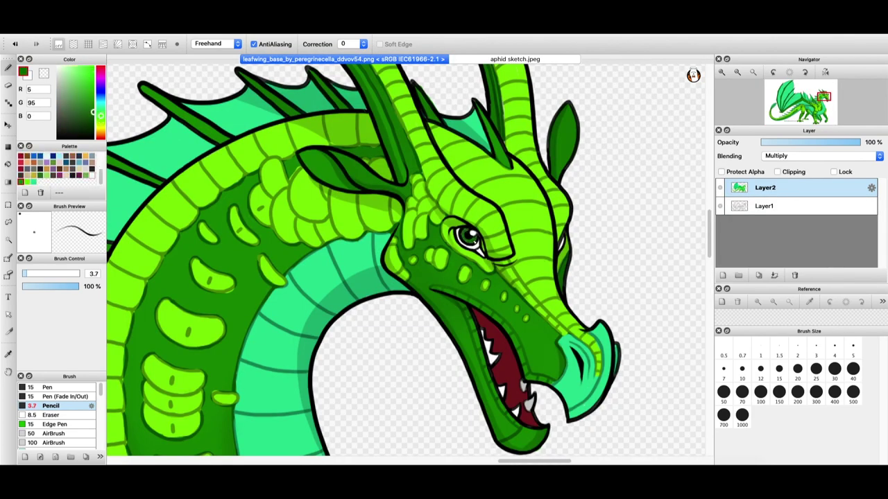
pyautogui.hscroll(-5, 458, 458)
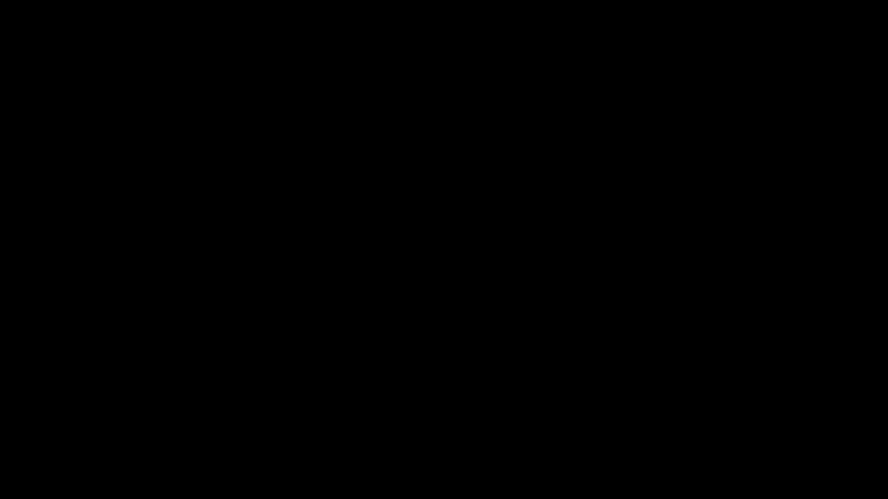